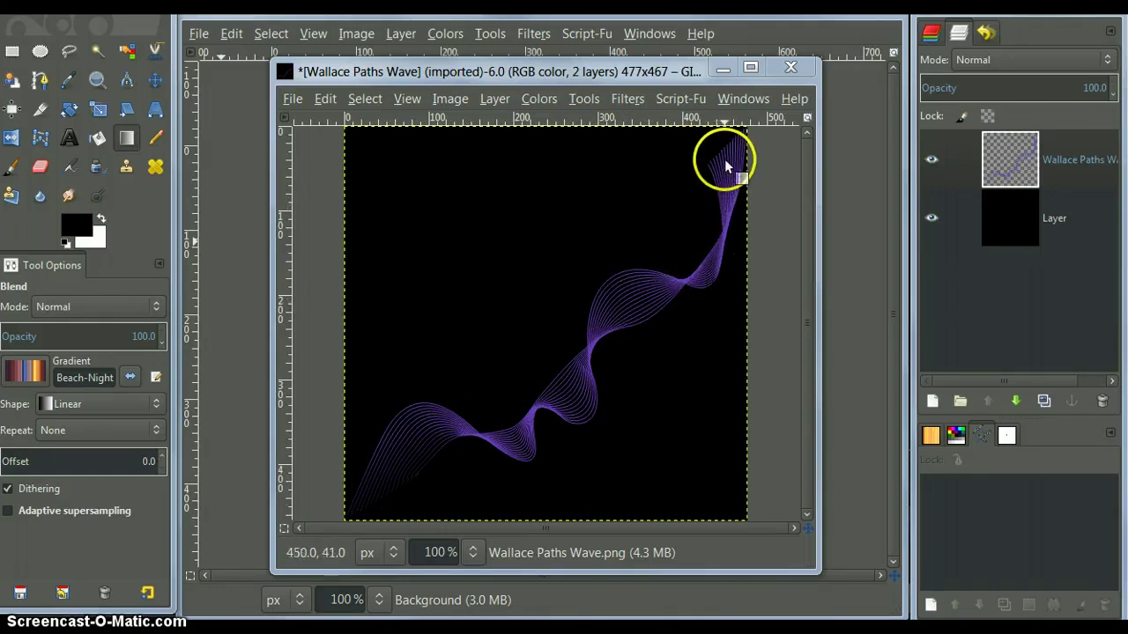
Nudge the wave example window and bring up the Notepad notes listing Ofnuts' path tools
{"action": "mouse_move", "coordinate": [597, 79]}
{"action": "left_mouse_down"}
{"action": "mouse_move", "coordinate": [584, 74]}
{"action": "mouse_move", "coordinate": [605, 70]}
{"action": "left_mouse_up"}
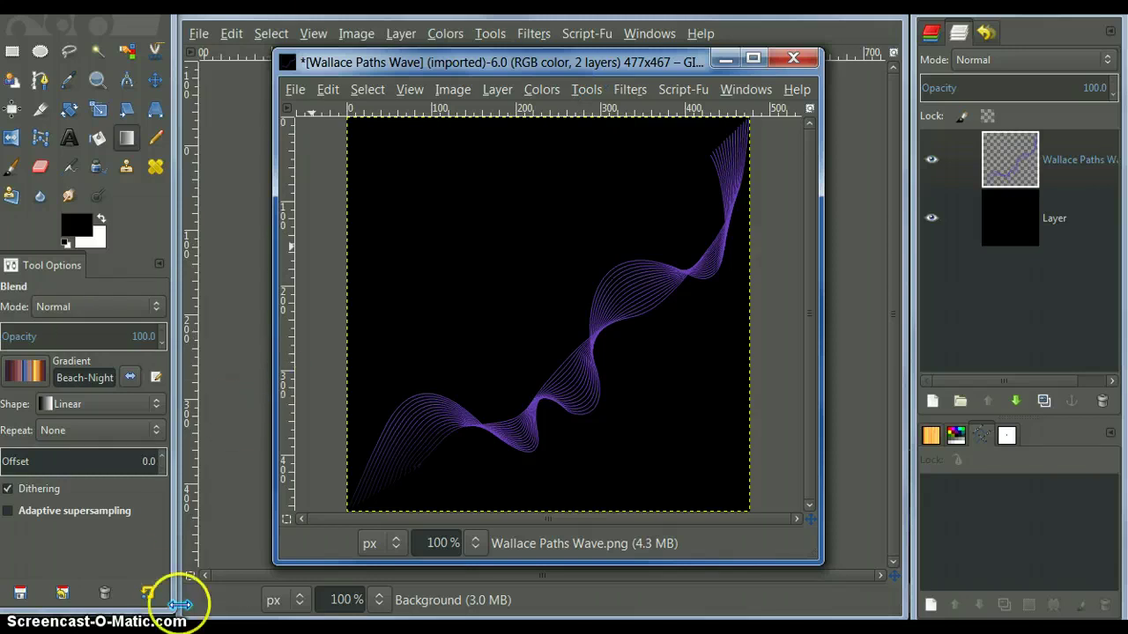
{"action": "mouse_move", "coordinate": [181, 608]}
{"action": "left_click", "coordinate": [308, 610]}
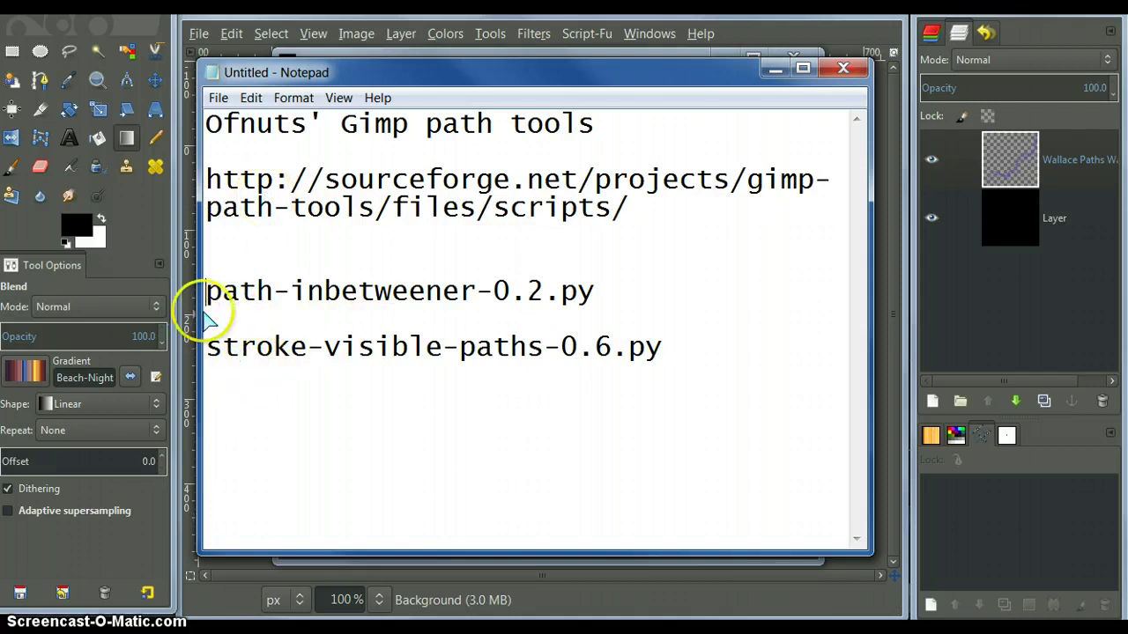
Select the whole path-inbetweener-0.2.py line in the notes, then minimize Notepad
{"action": "left_click", "coordinate": [209, 298]}
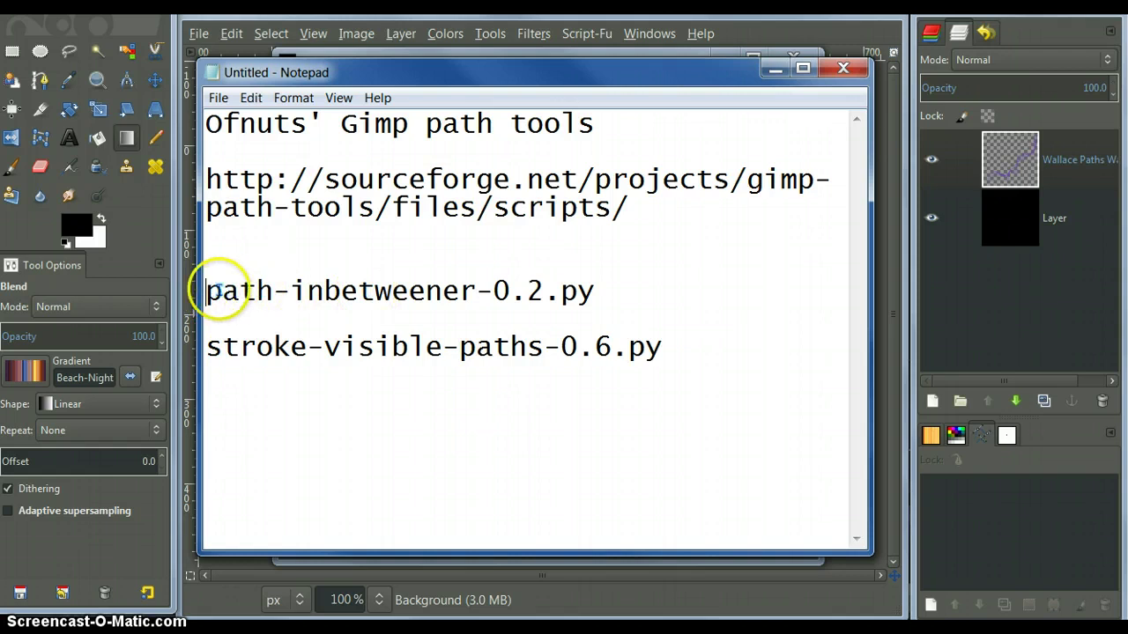
{"action": "left_click_drag", "start_coordinate": [207, 291], "coordinate": [568, 299]}
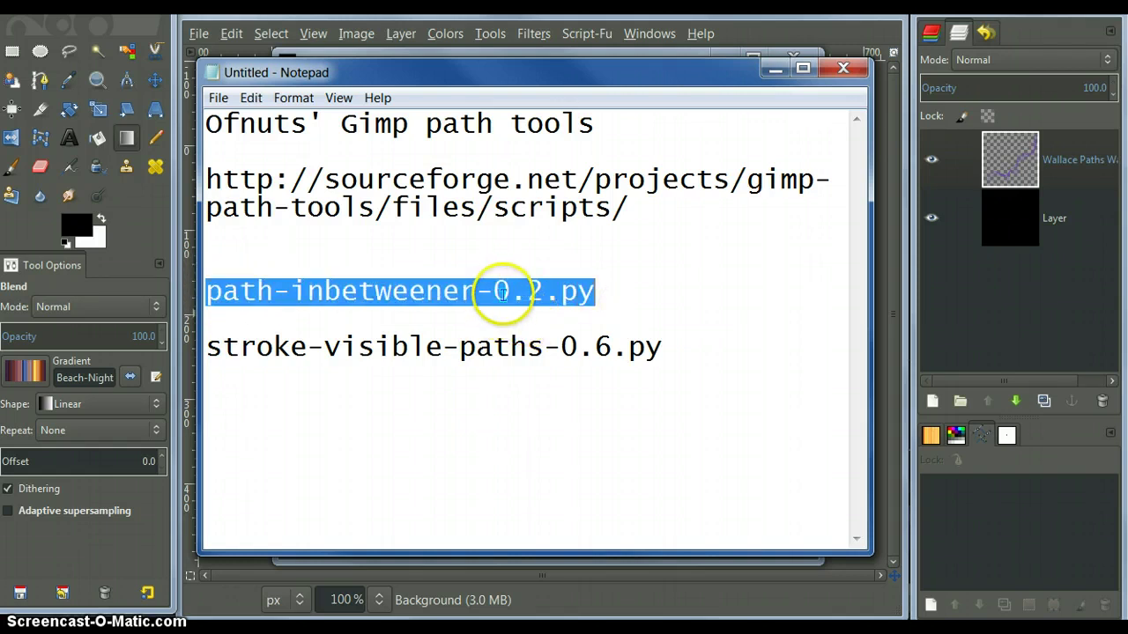
{"action": "left_click", "coordinate": [599, 293]}
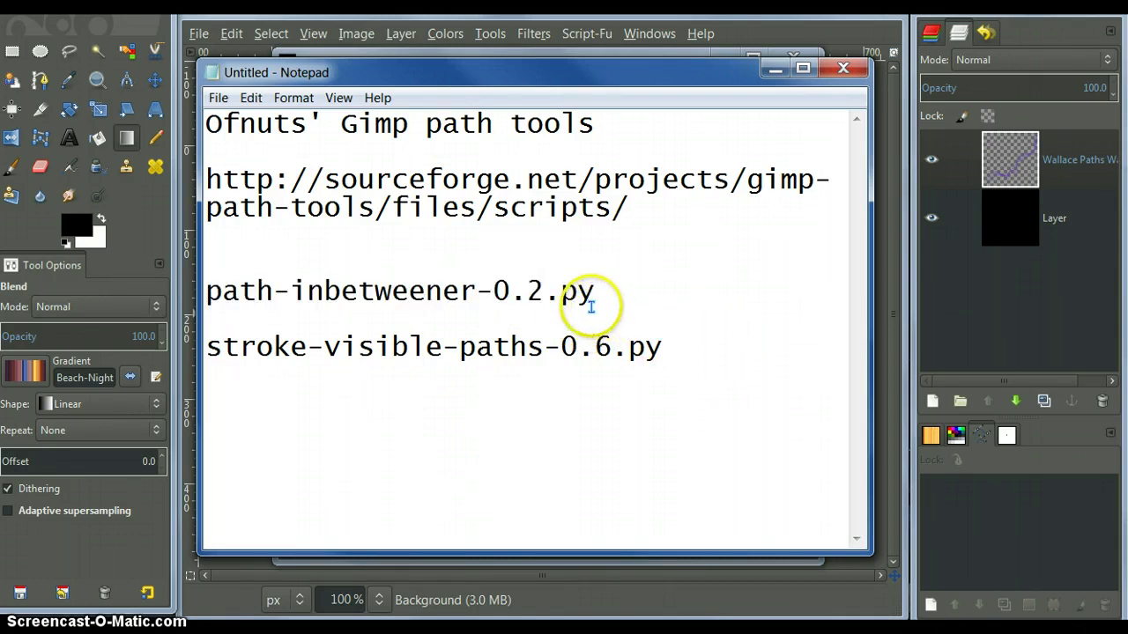
{"action": "left_click_drag", "start_coordinate": [598, 292], "coordinate": [211, 294]}
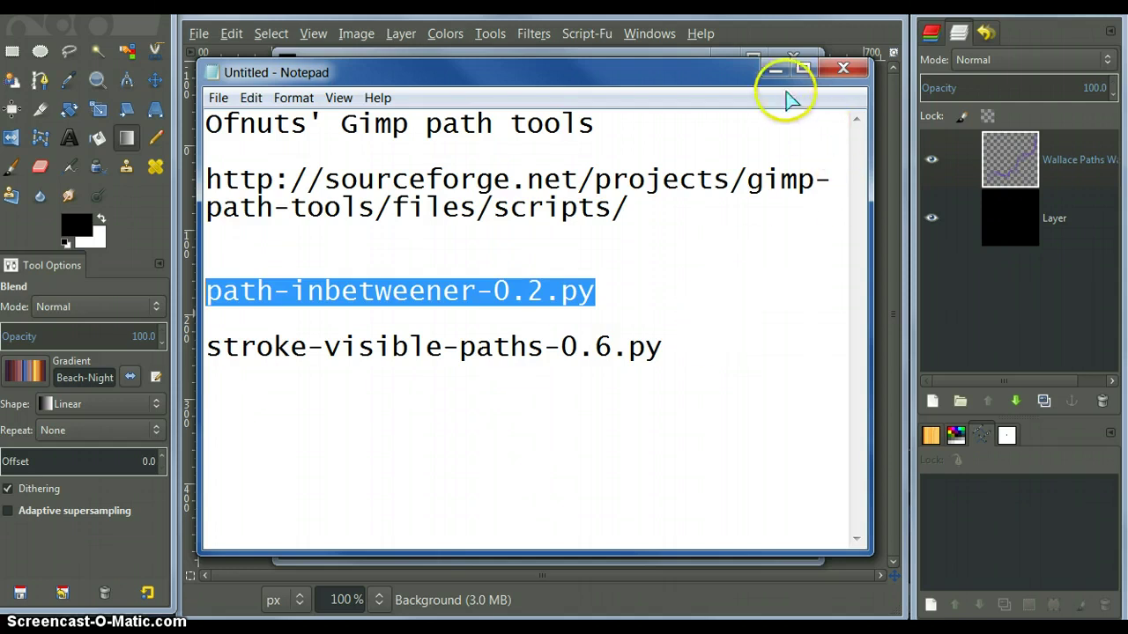
{"action": "left_click", "coordinate": [776, 68]}
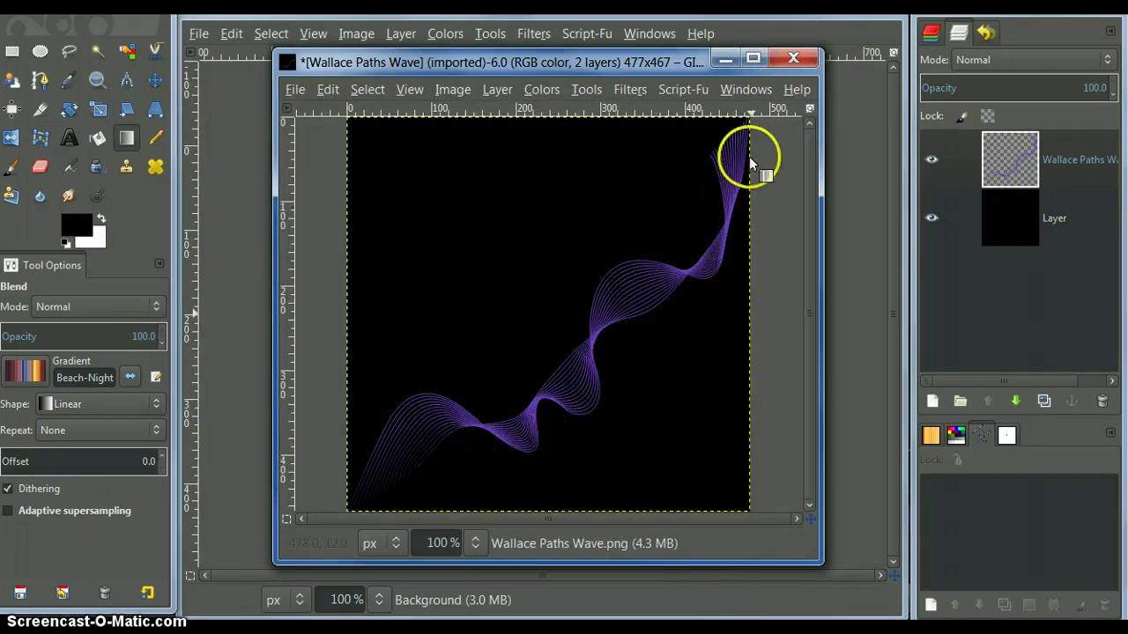
Close the wave example with Discard Changes, then fill the canvas with black
{"action": "left_click", "coordinate": [792, 58]}
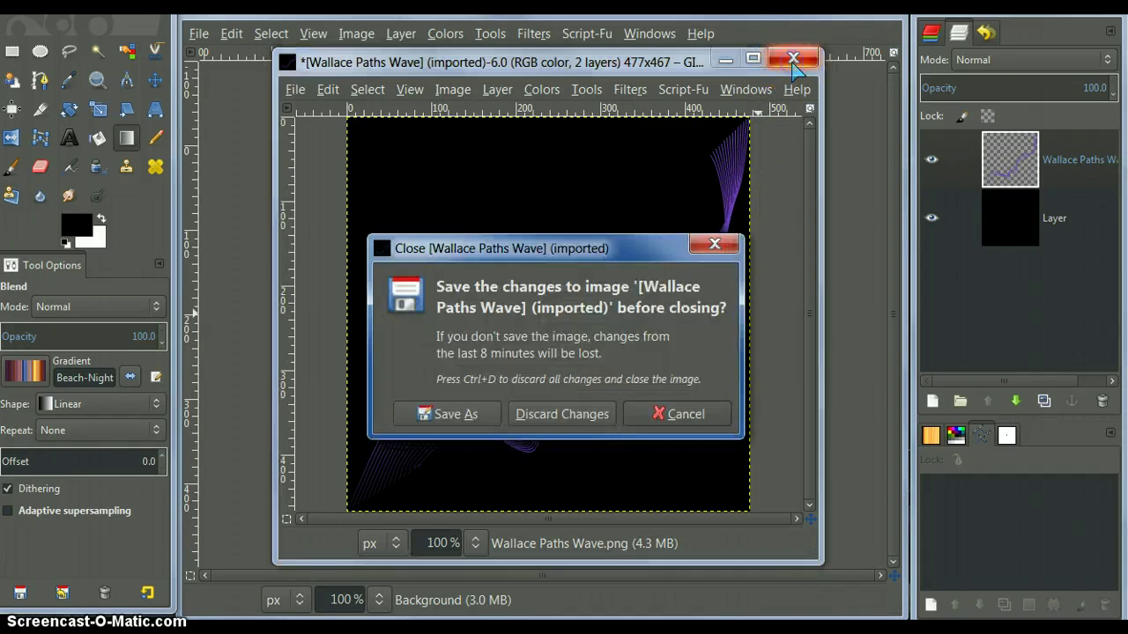
{"action": "left_click", "coordinate": [577, 414]}
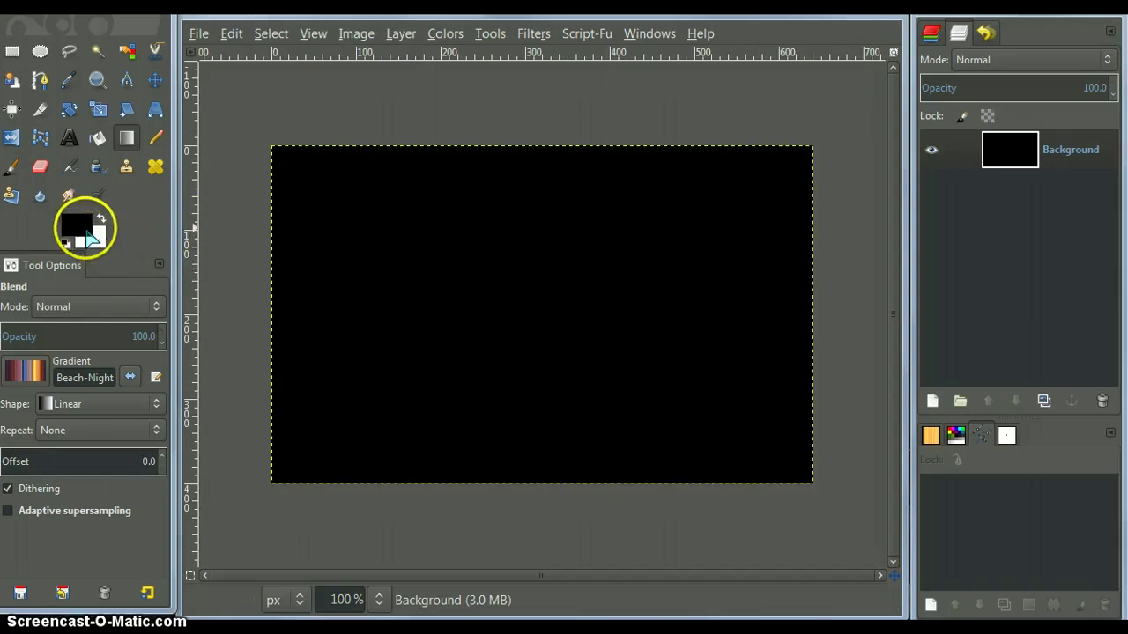
{"action": "left_click_drag", "start_coordinate": [83, 229], "coordinate": [405, 231]}
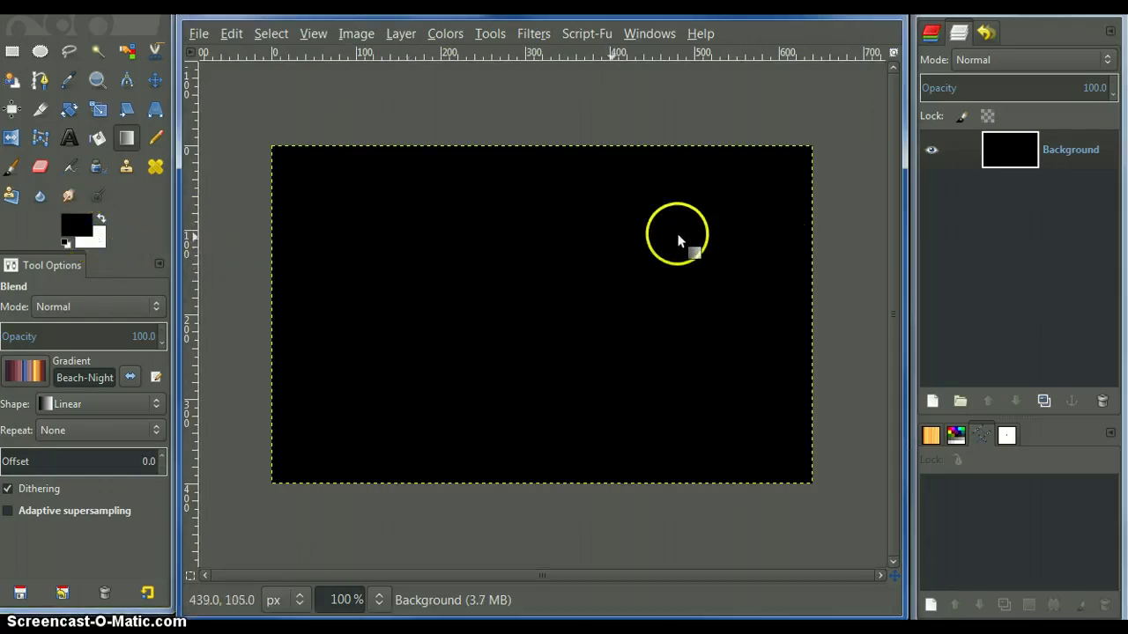
Draw a path from the upper left to the lower right and bend it into a smooth curve
{"action": "left_click", "coordinate": [39, 80]}
{"action": "left_click", "coordinate": [304, 181]}
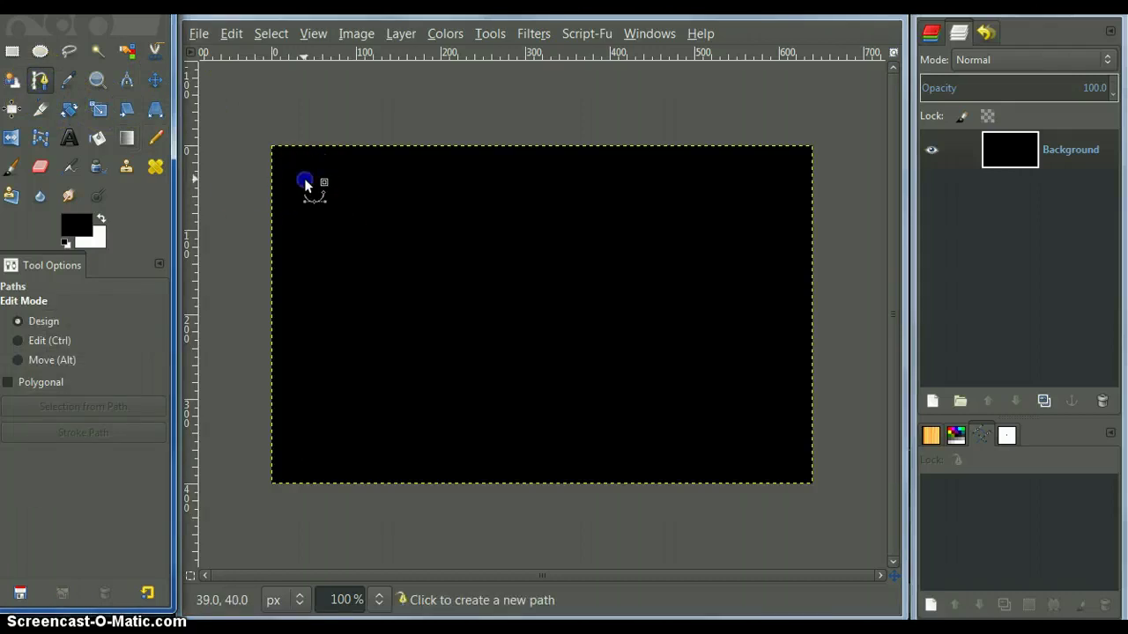
{"action": "left_click", "coordinate": [742, 404]}
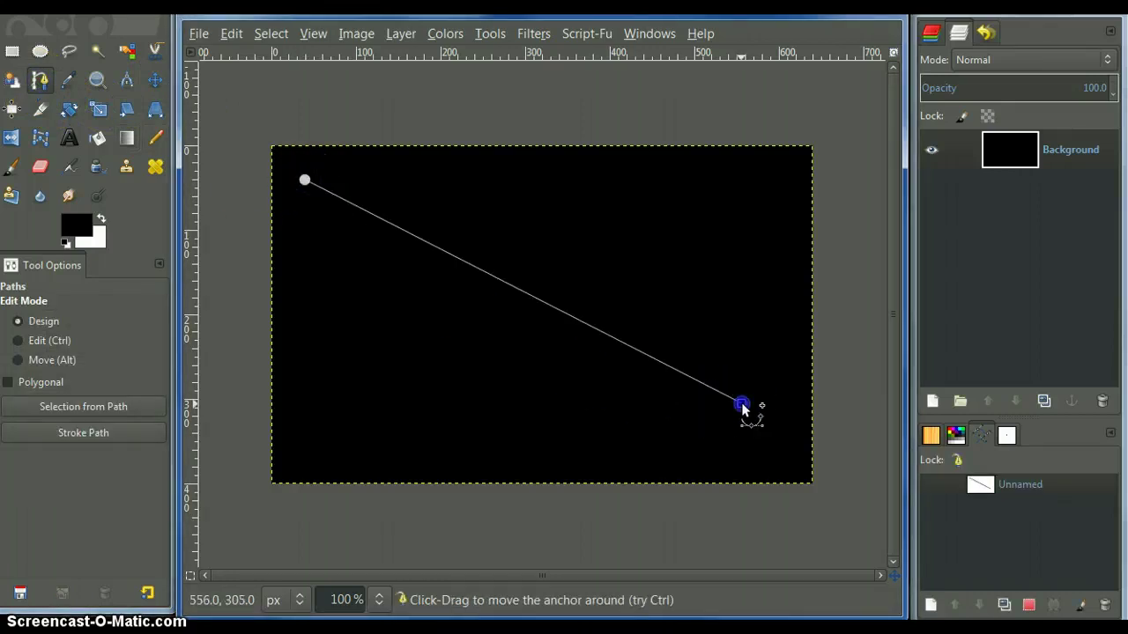
{"action": "left_click_drag", "start_coordinate": [586, 330], "coordinate": [560, 398]}
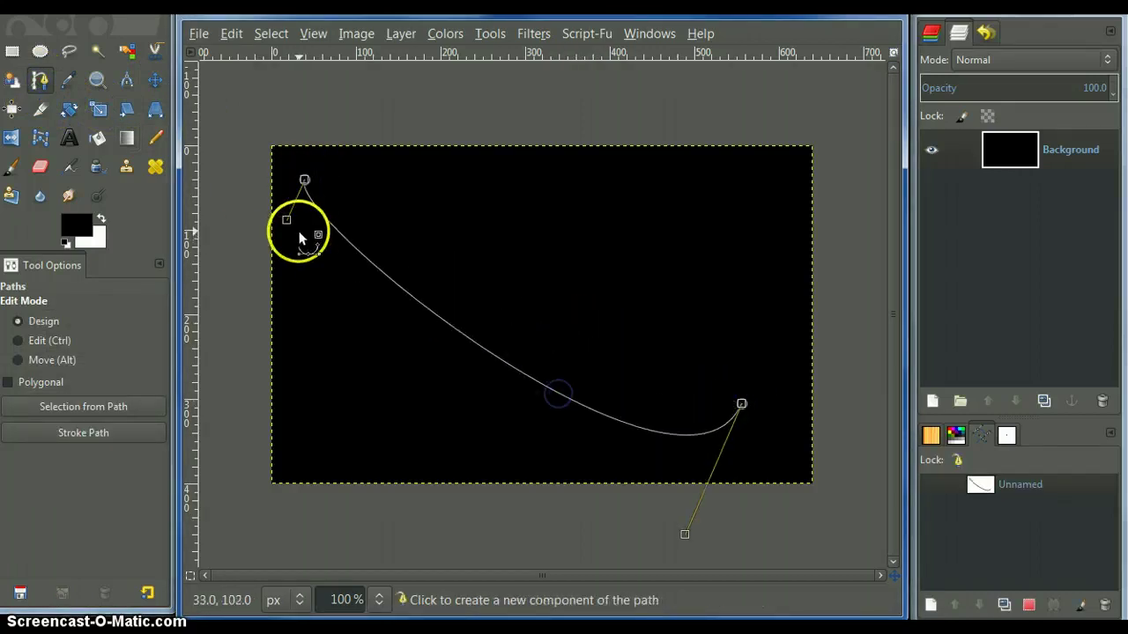
{"action": "left_click_drag", "start_coordinate": [286, 220], "coordinate": [381, 315]}
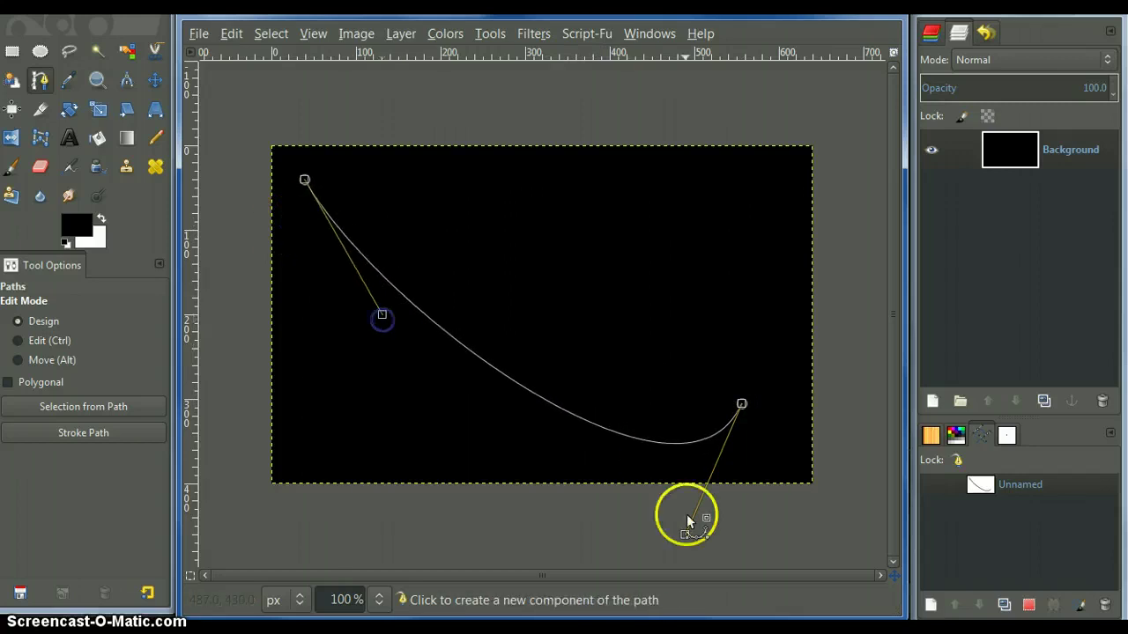
{"action": "left_click_drag", "start_coordinate": [683, 536], "coordinate": [527, 371]}
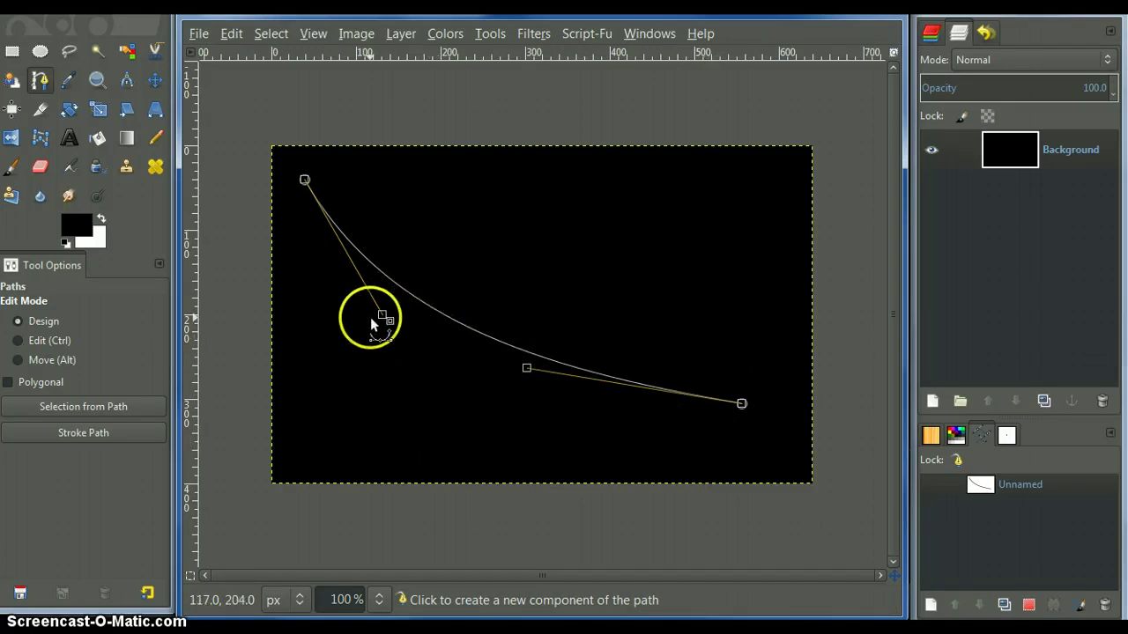
{"action": "left_click", "coordinate": [528, 435]}
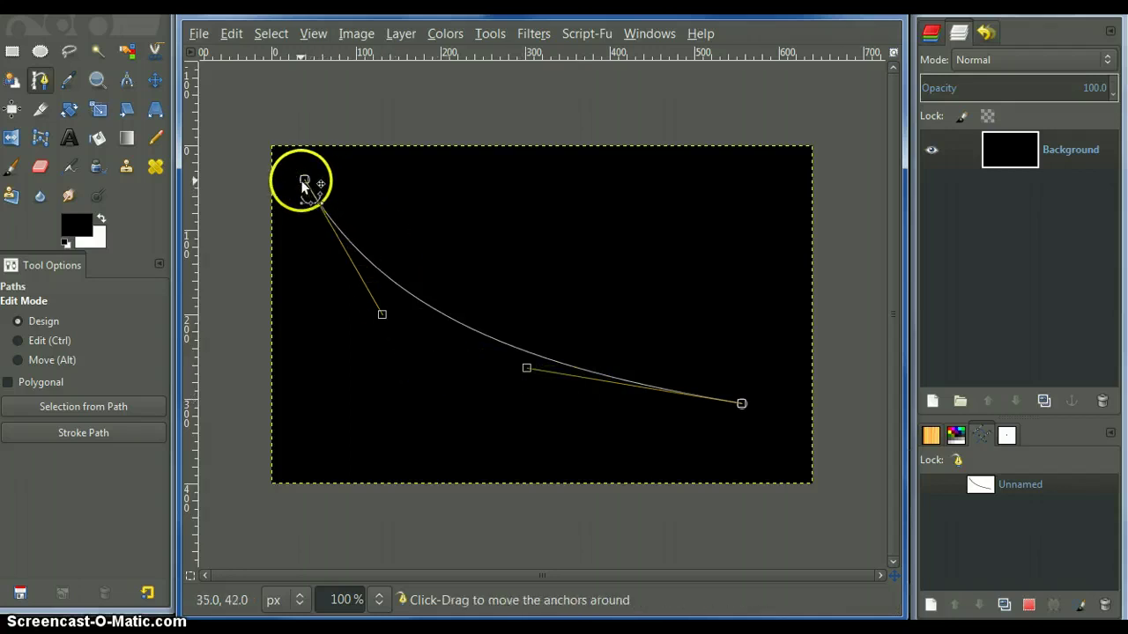
{"action": "left_click_drag", "start_coordinate": [304, 183], "coordinate": [305, 182]}
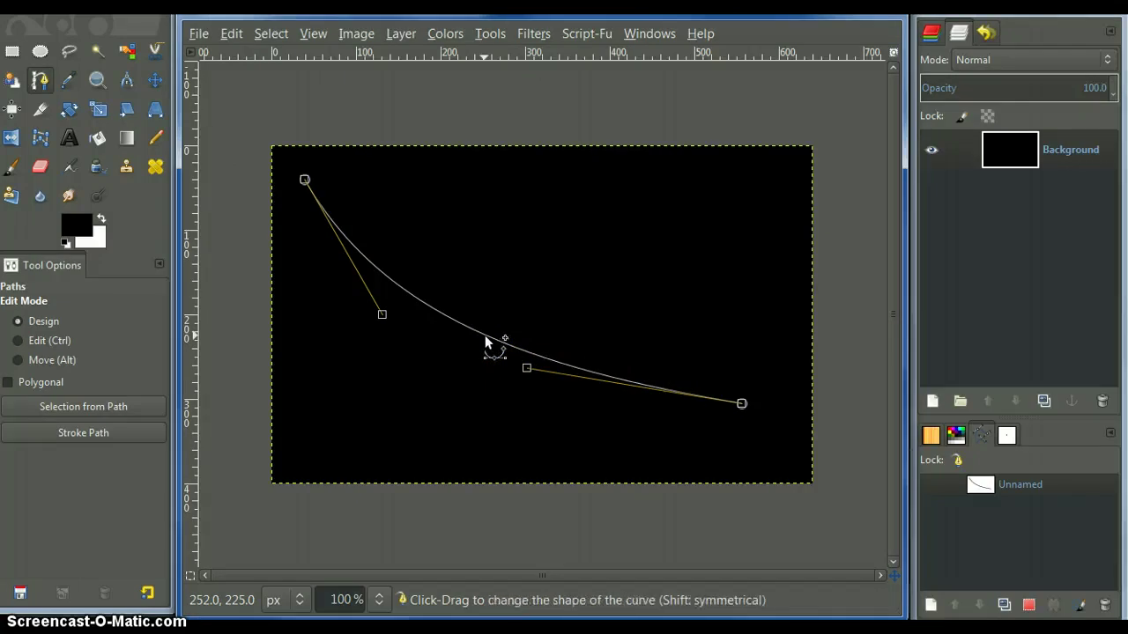
Ctrl-click the middle of the curve to insert a third anchor
{"action": "key", "text": "ctrl"}
{"action": "key", "text": "ctrl"}
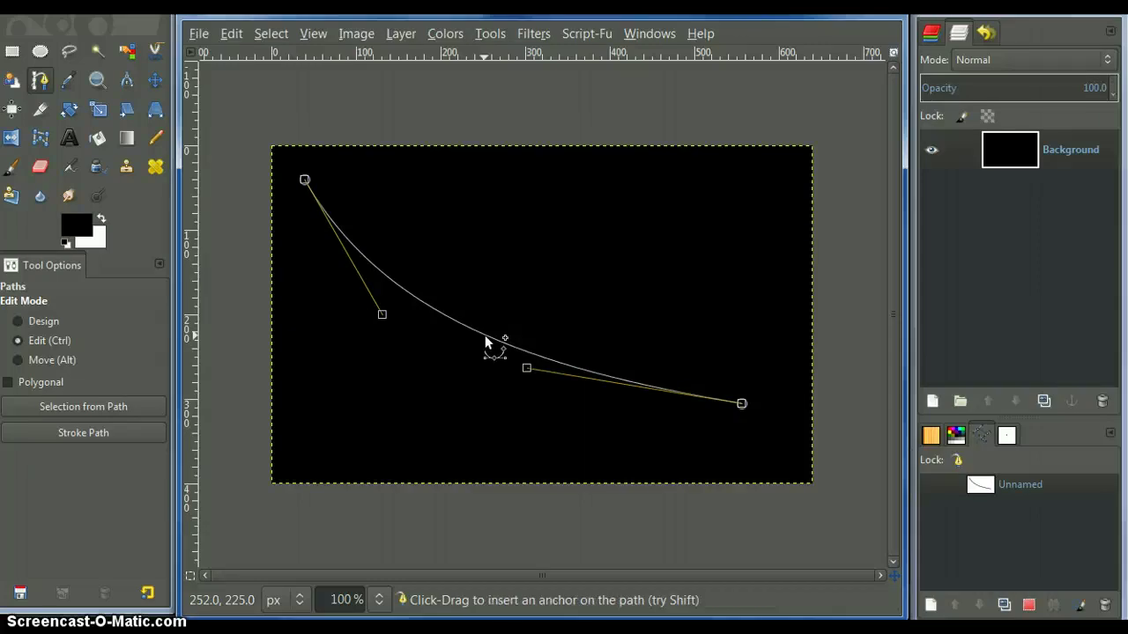
{"action": "key", "text": "ctrl"}
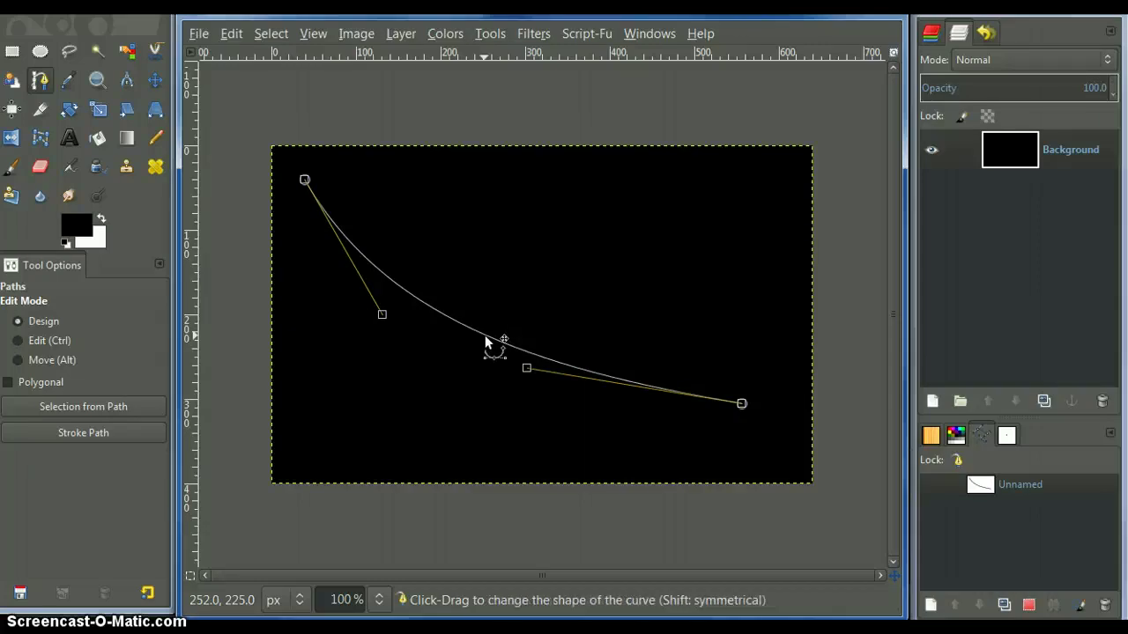
{"action": "left_click", "coordinate": [484, 335], "text": "ctrl"}
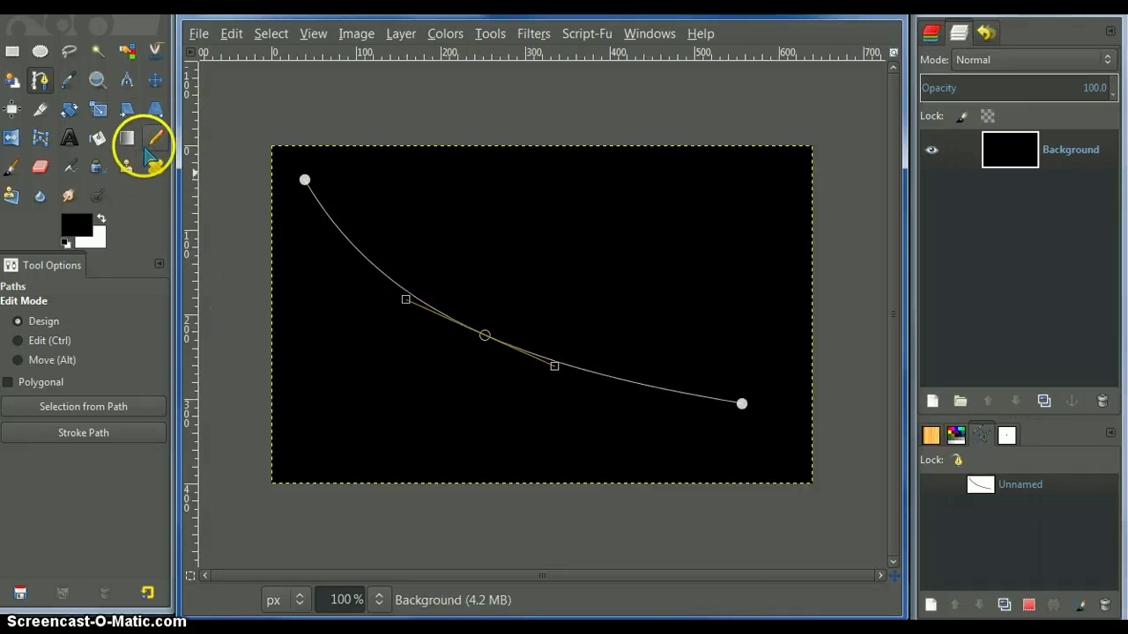
Show the first path and start a second path just above the first curve
{"action": "left_click", "coordinate": [155, 138]}
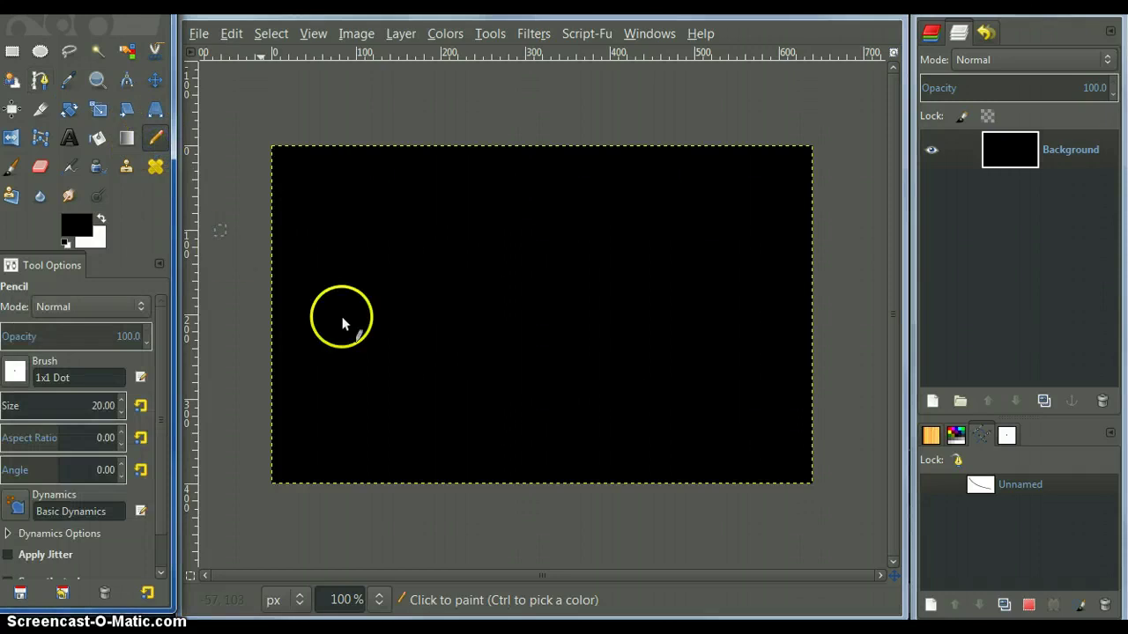
{"action": "left_click", "coordinate": [930, 485]}
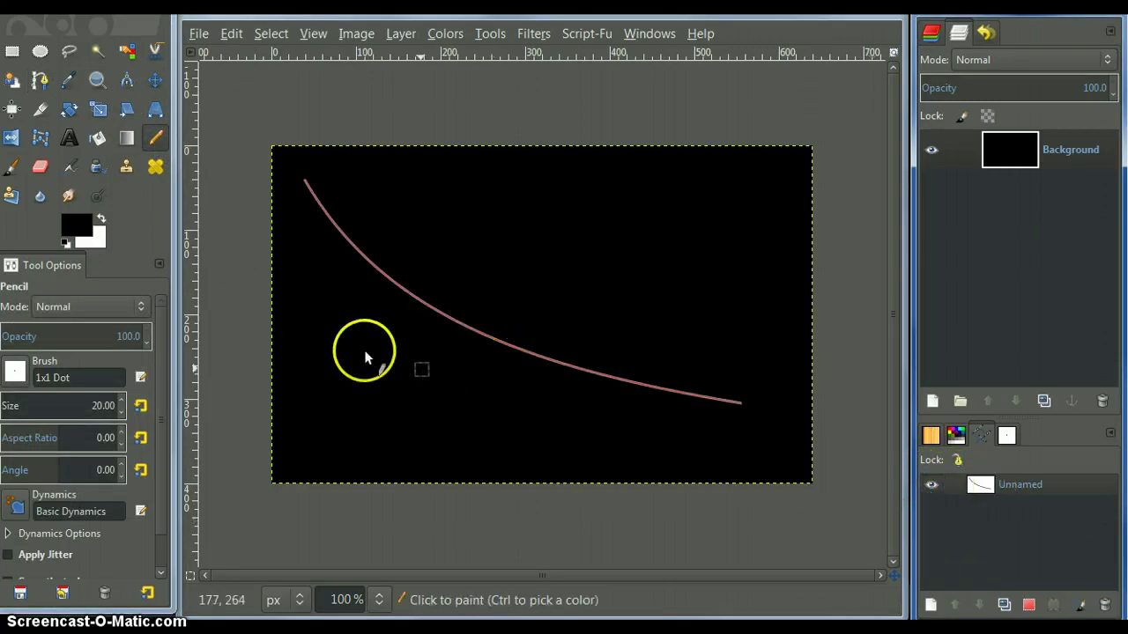
{"action": "left_click", "coordinate": [39, 81]}
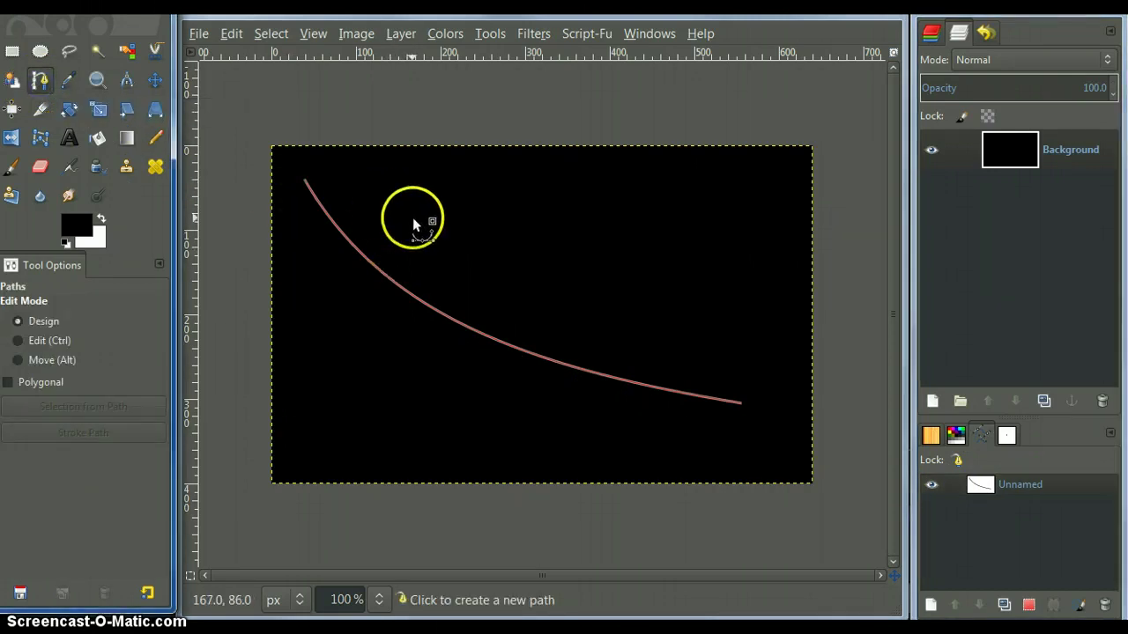
{"action": "left_click", "coordinate": [384, 214]}
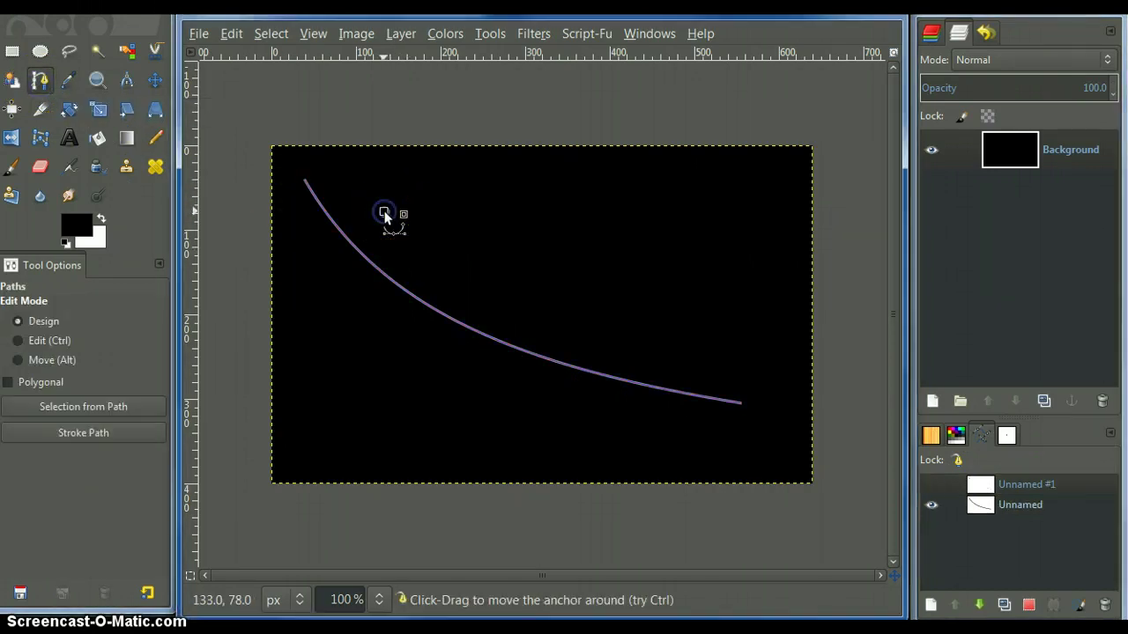
{"action": "left_click", "coordinate": [401, 273]}
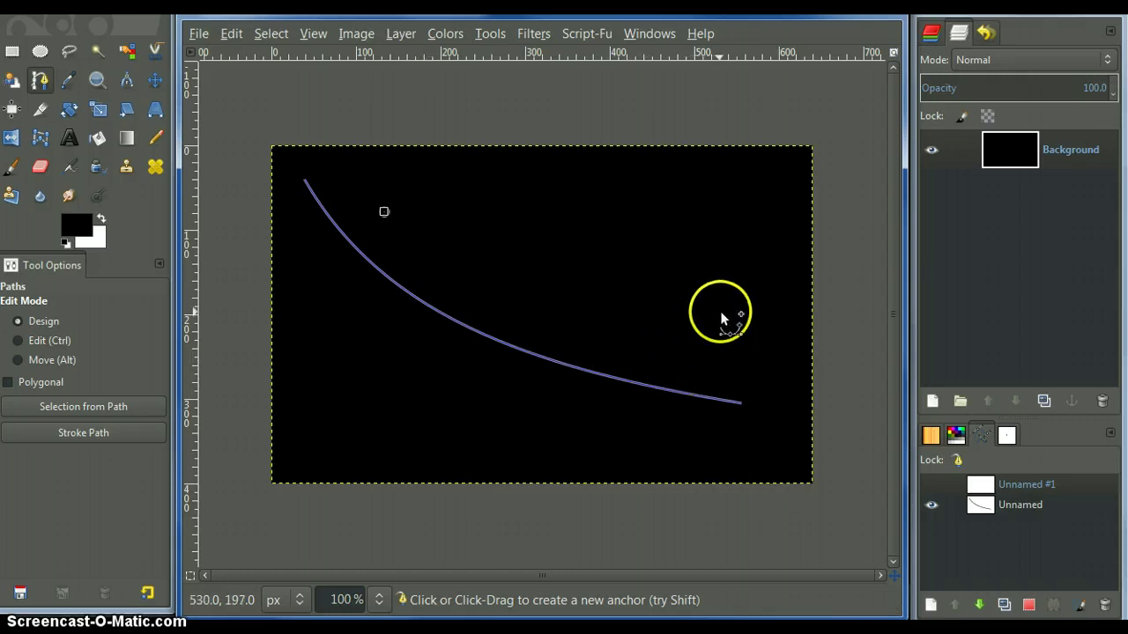
Bend the second path into a U-shaped dip crossing the first and add a middle anchor
{"action": "left_click_drag", "start_coordinate": [620, 277], "coordinate": [461, 390]}
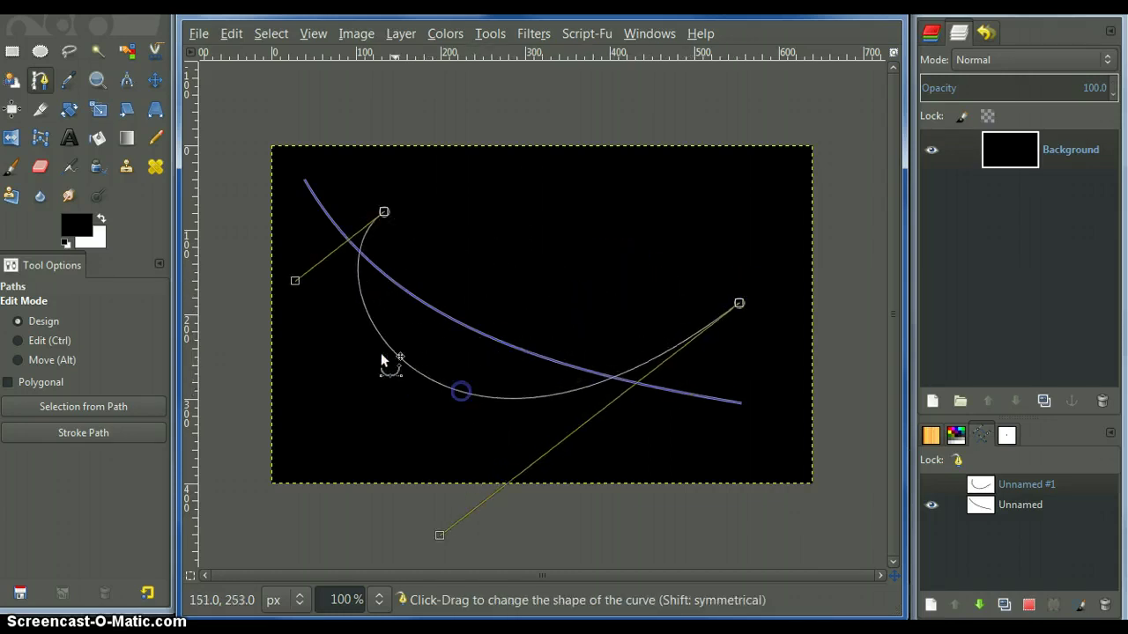
{"action": "left_click", "coordinate": [295, 281]}
{"action": "left_click_drag", "start_coordinate": [295, 281], "coordinate": [396, 344]}
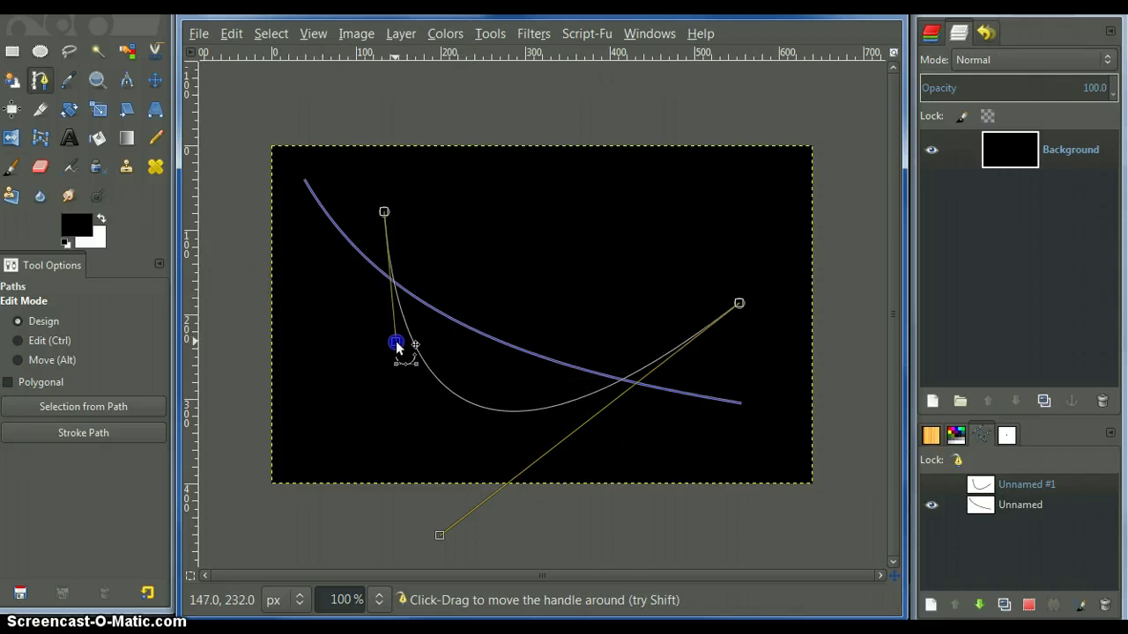
{"action": "key", "text": "ctrl"}
{"action": "left_click", "coordinate": [473, 411], "text": "ctrl"}
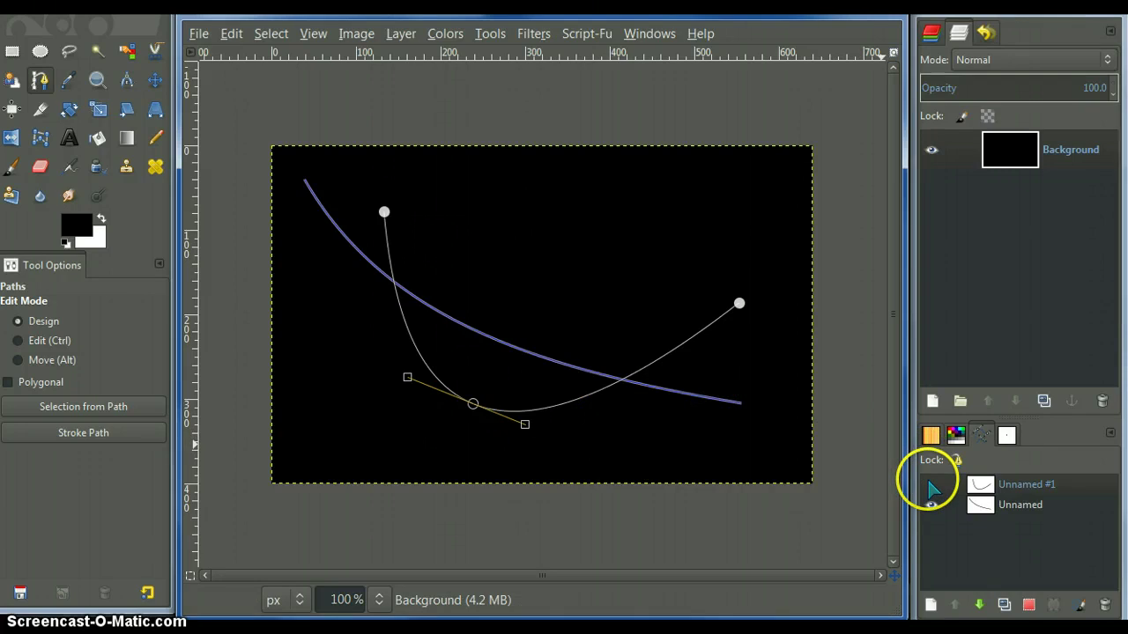
Generate 16 intermediate paths from Unnamed #1 to end path Unnamed-52 using Tools > Generate intermediate paths
{"action": "left_click", "coordinate": [931, 485]}
{"action": "right_click", "coordinate": [976, 491]}
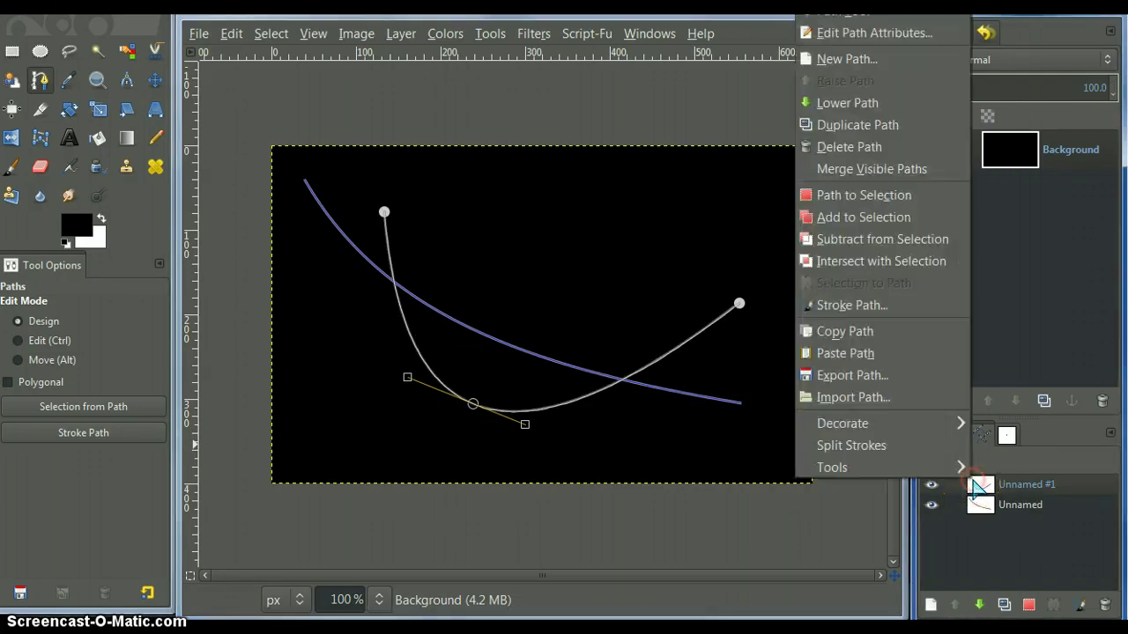
{"action": "mouse_move", "coordinate": [943, 467]}
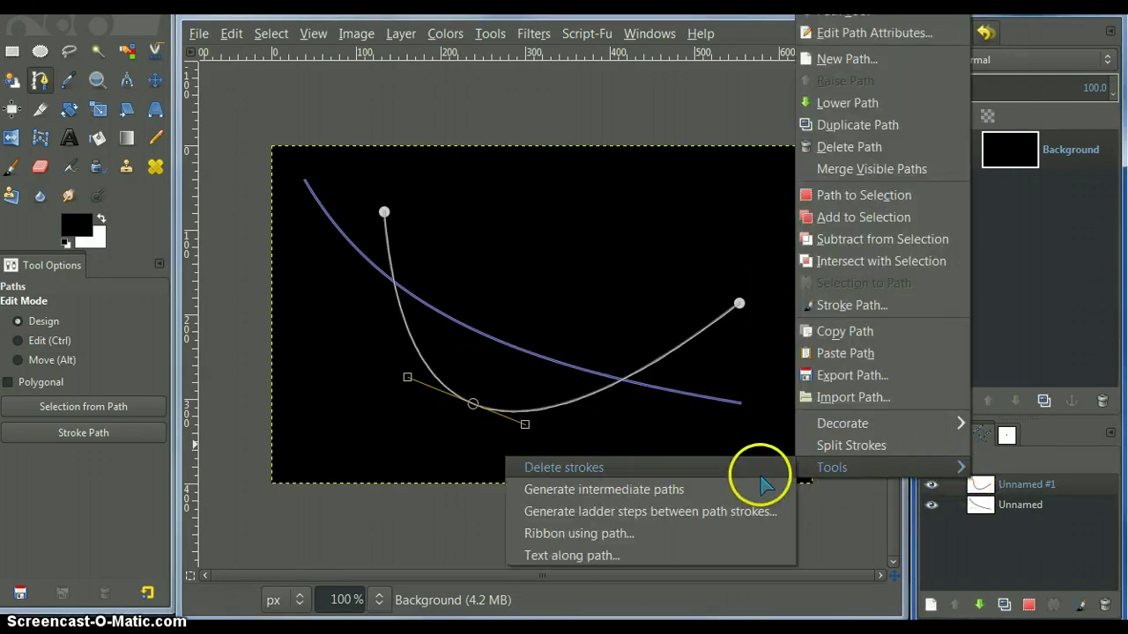
{"action": "left_click", "coordinate": [590, 490]}
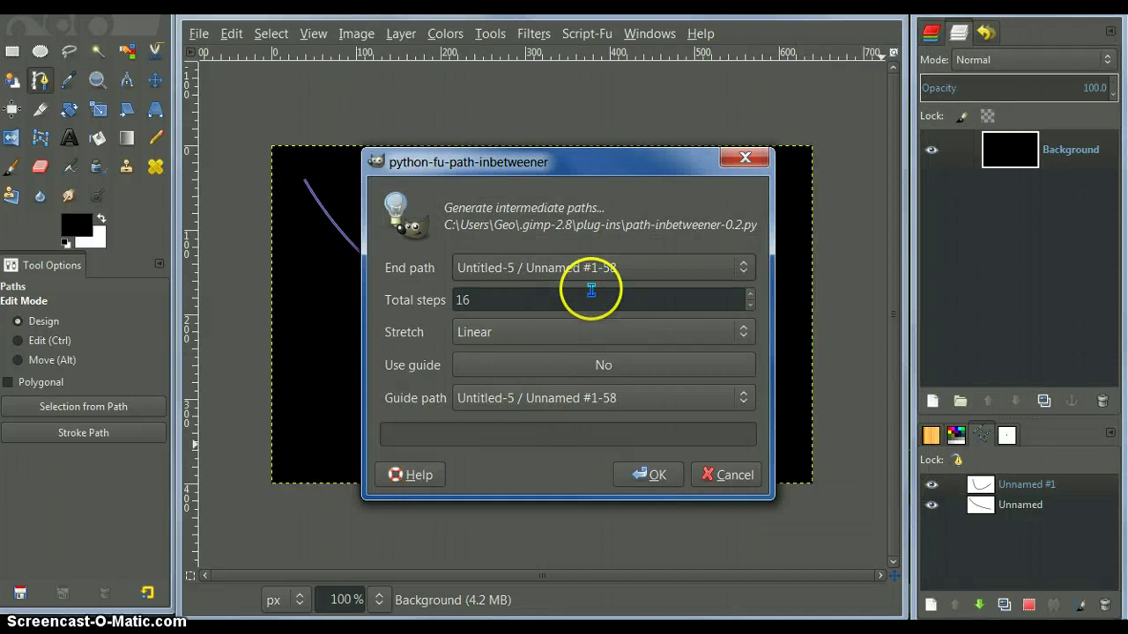
{"action": "left_click_drag", "start_coordinate": [629, 170], "coordinate": [448, 168]}
{"action": "left_click", "coordinate": [562, 264]}
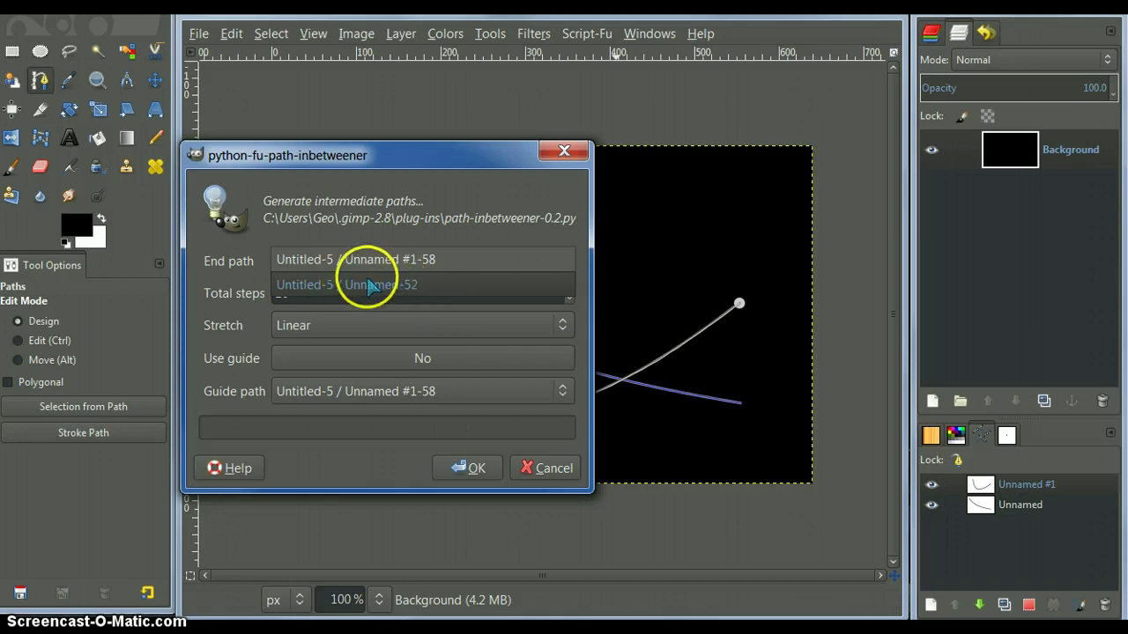
{"action": "left_click", "coordinate": [389, 286]}
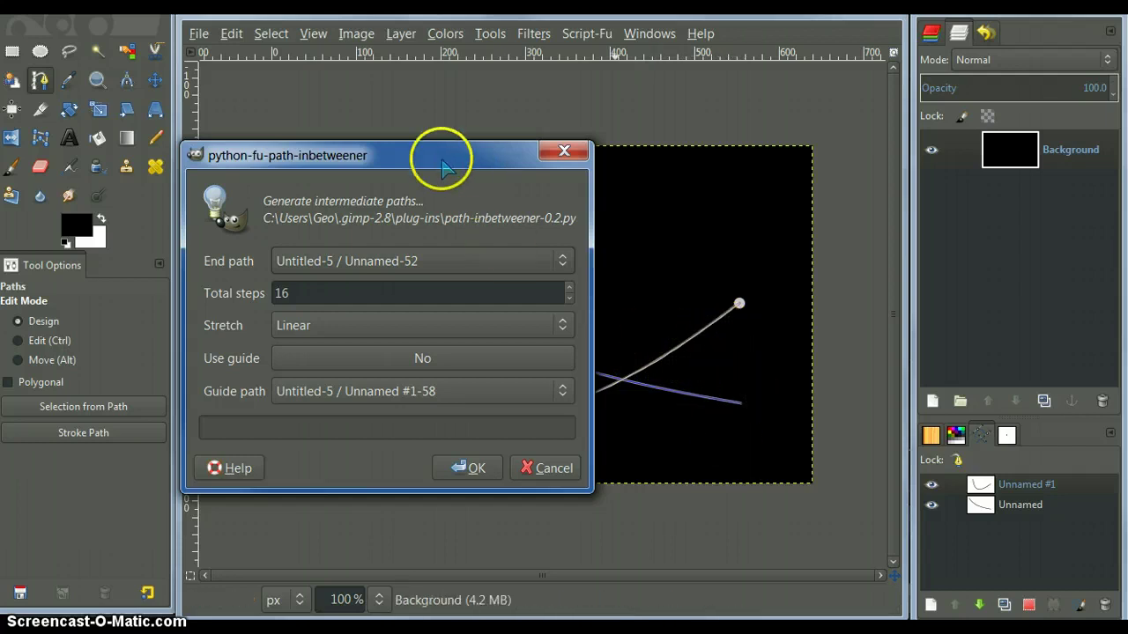
{"action": "left_click_drag", "start_coordinate": [381, 158], "coordinate": [108, 118]}
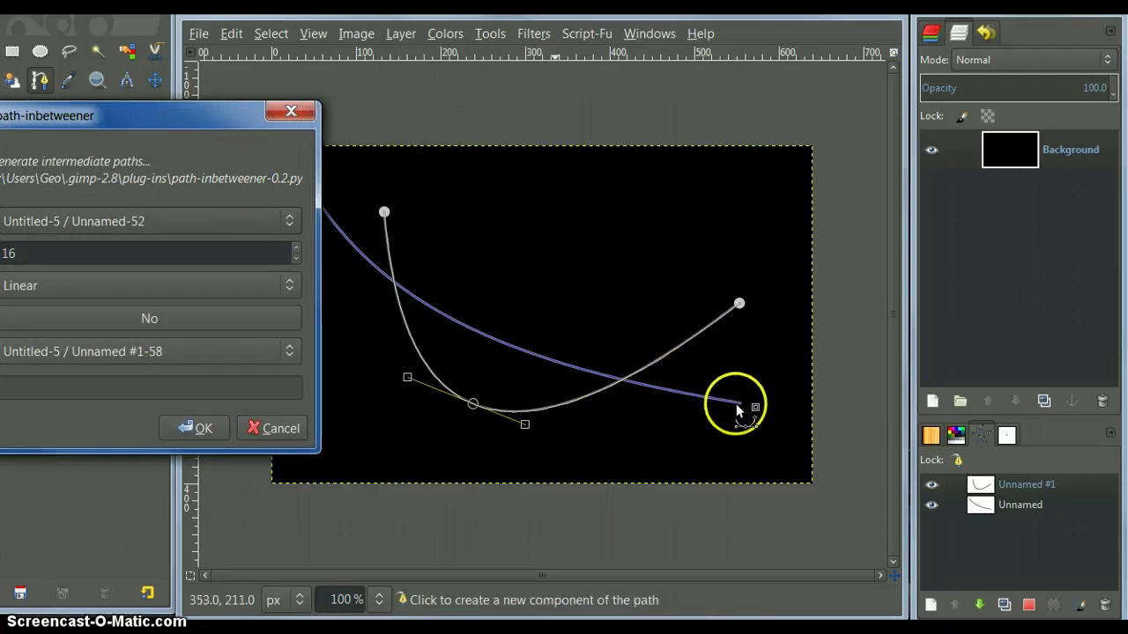
{"action": "left_click_drag", "start_coordinate": [214, 128], "coordinate": [489, 139]}
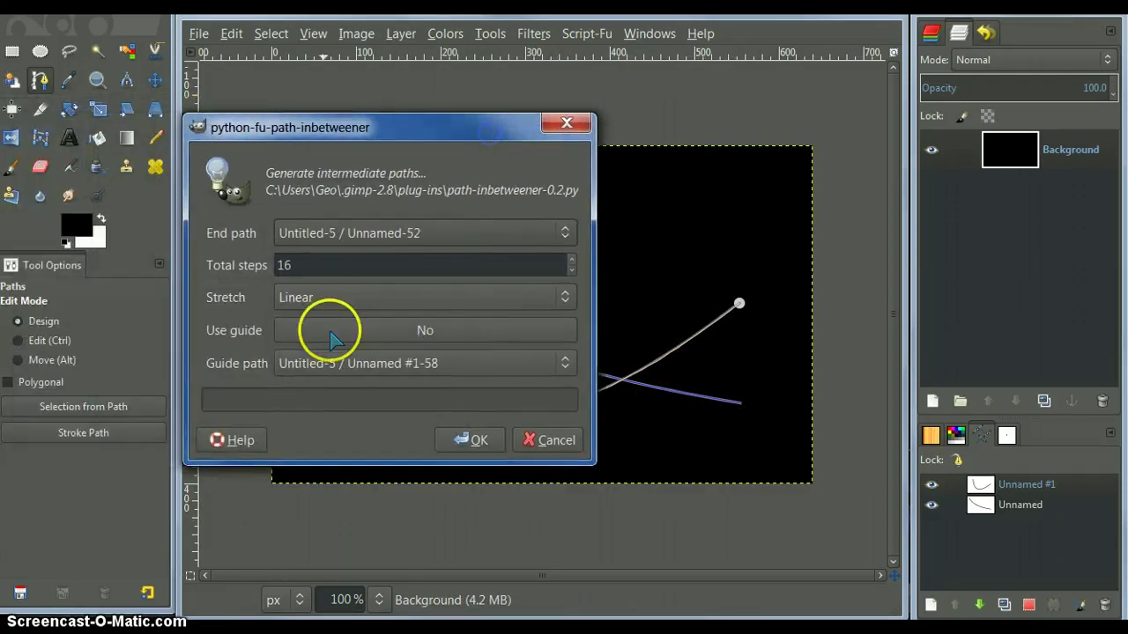
{"action": "left_click", "coordinate": [468, 442]}
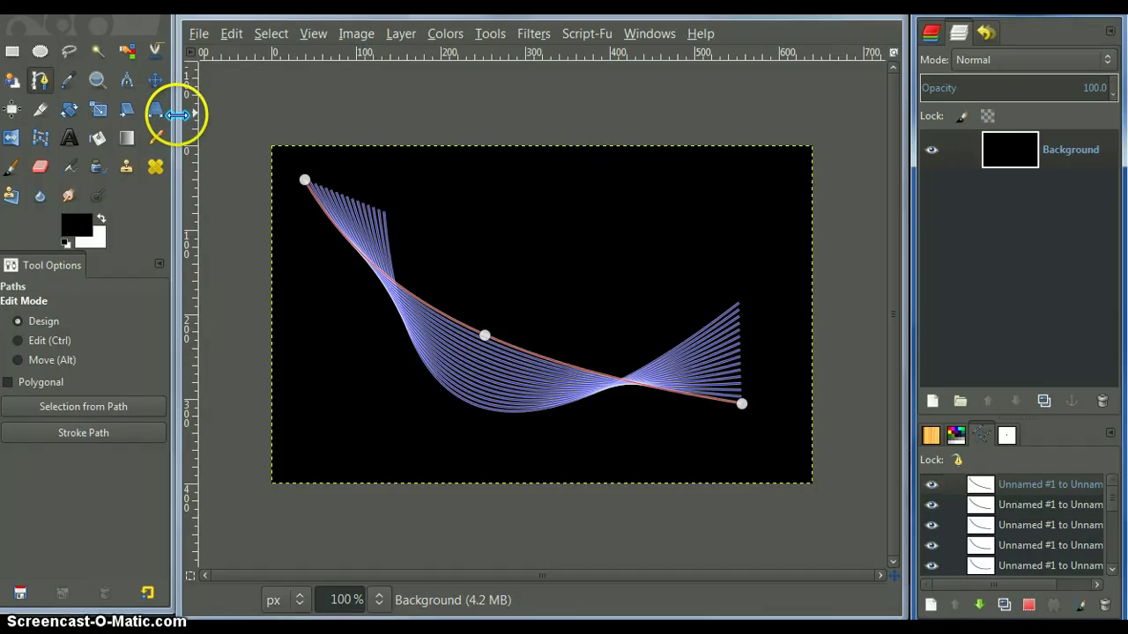
{"action": "left_click_drag", "start_coordinate": [177, 114], "coordinate": [182, 114]}
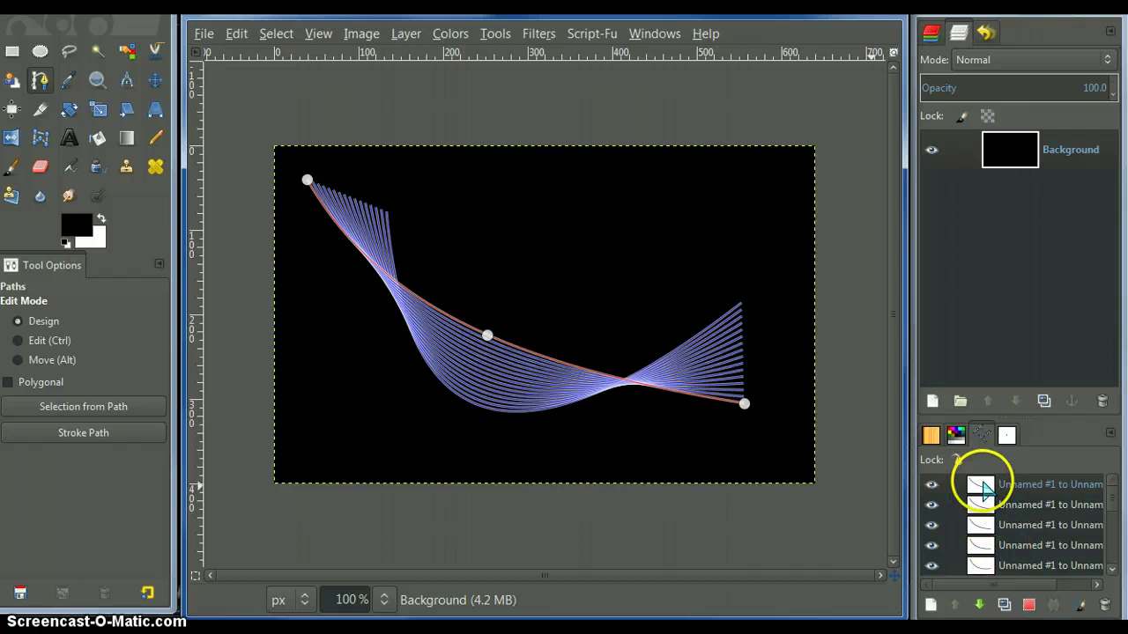
Merge the visible intermediate paths into one and hide the Unnamed #1 path
{"action": "right_click", "coordinate": [983, 484]}
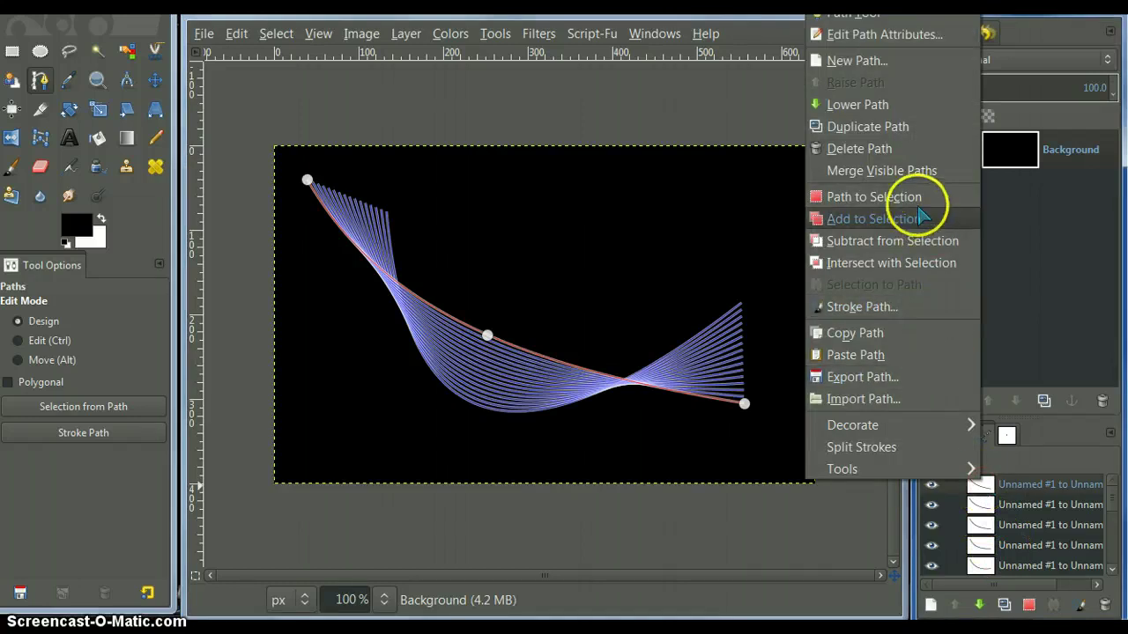
{"action": "left_click", "coordinate": [895, 176]}
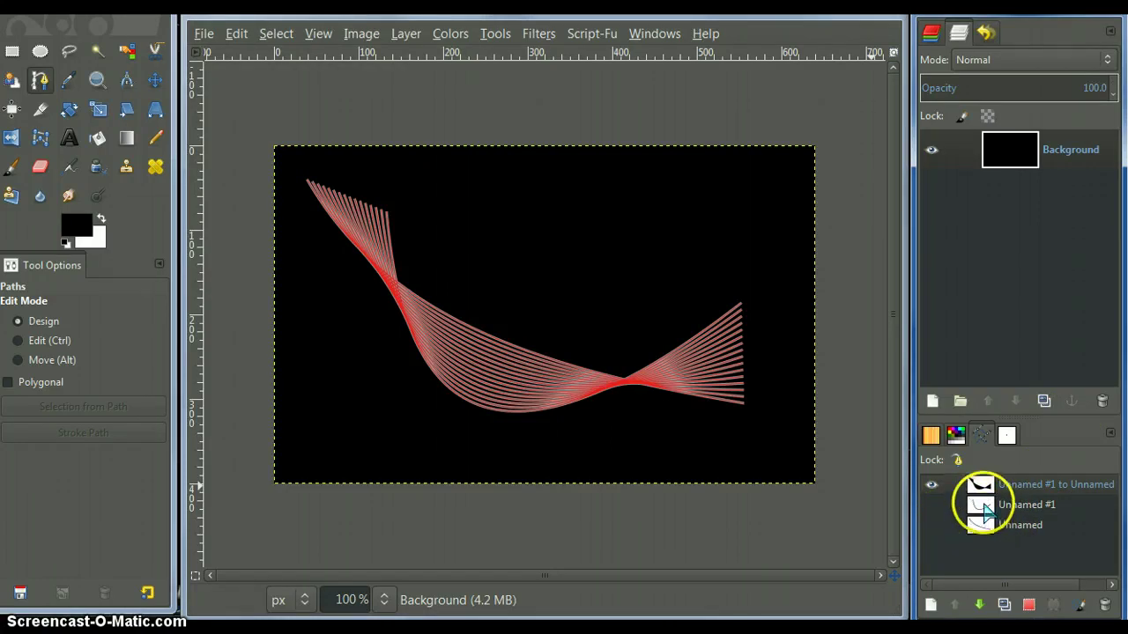
{"action": "left_click", "coordinate": [932, 506]}
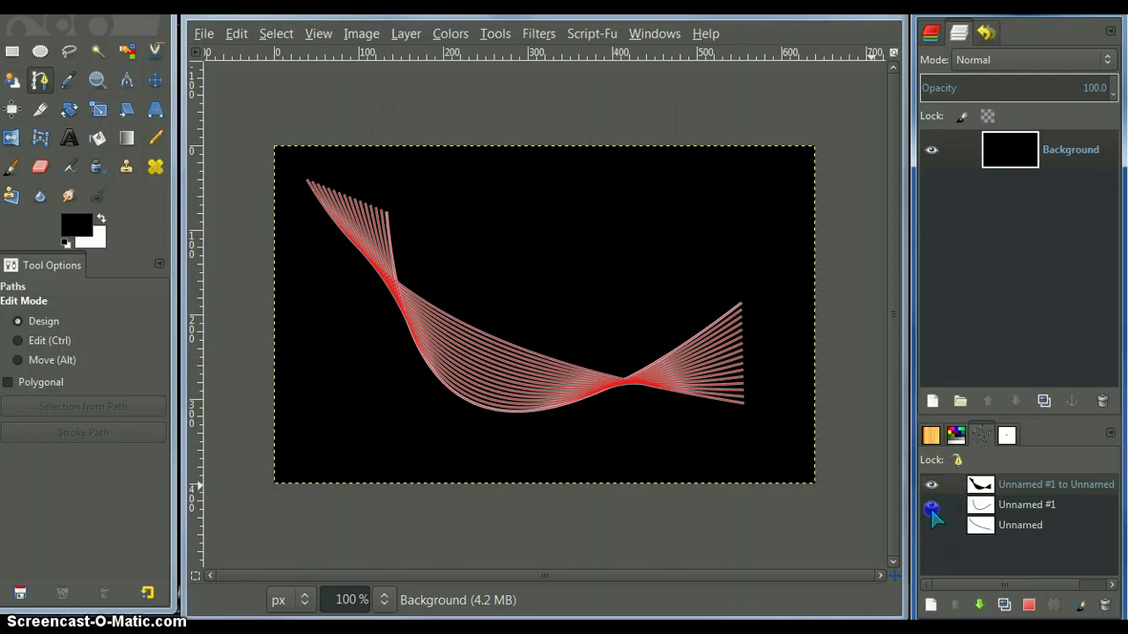
{"action": "left_click", "coordinate": [932, 508]}
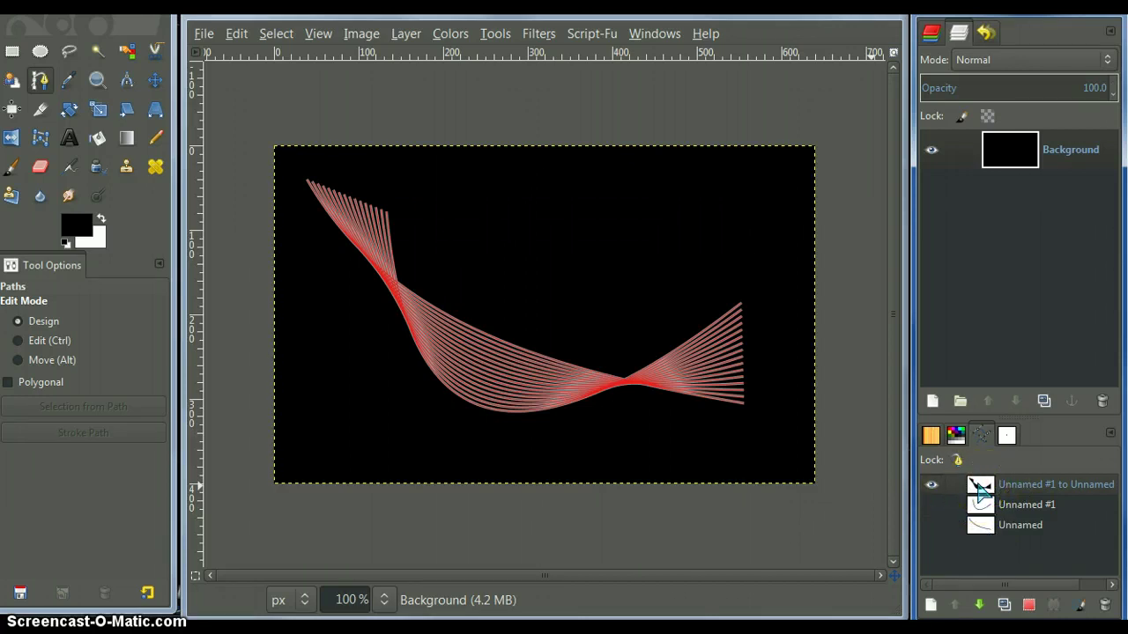
Make the merged path active and set the foreground colour to grey 808080
{"action": "double_click", "coordinate": [980, 487]}
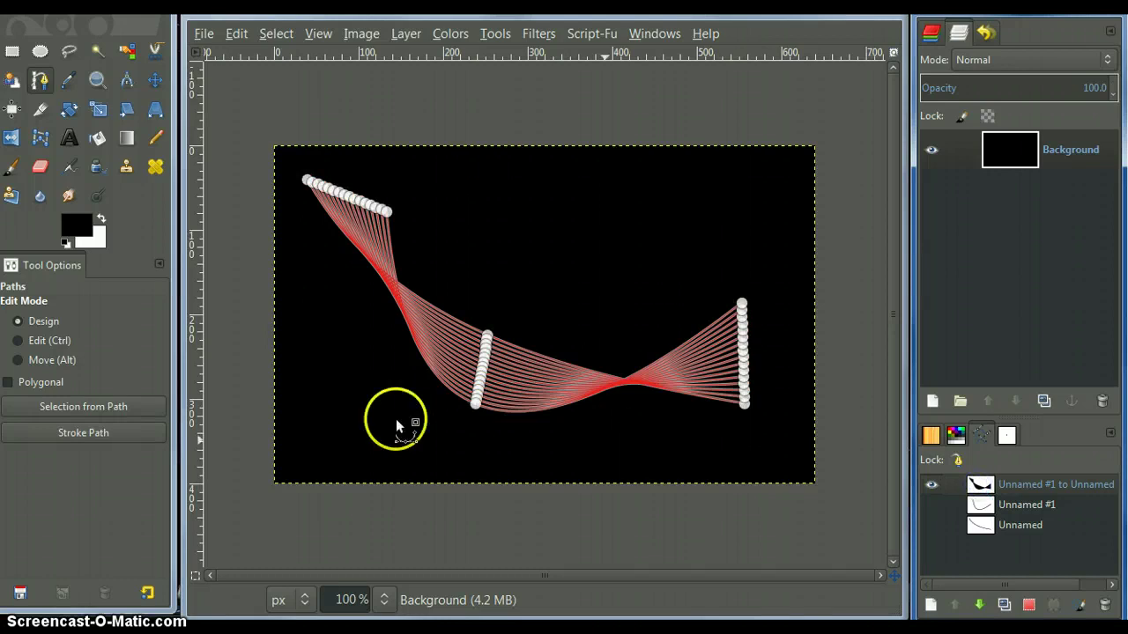
{"action": "left_click", "coordinate": [78, 227]}
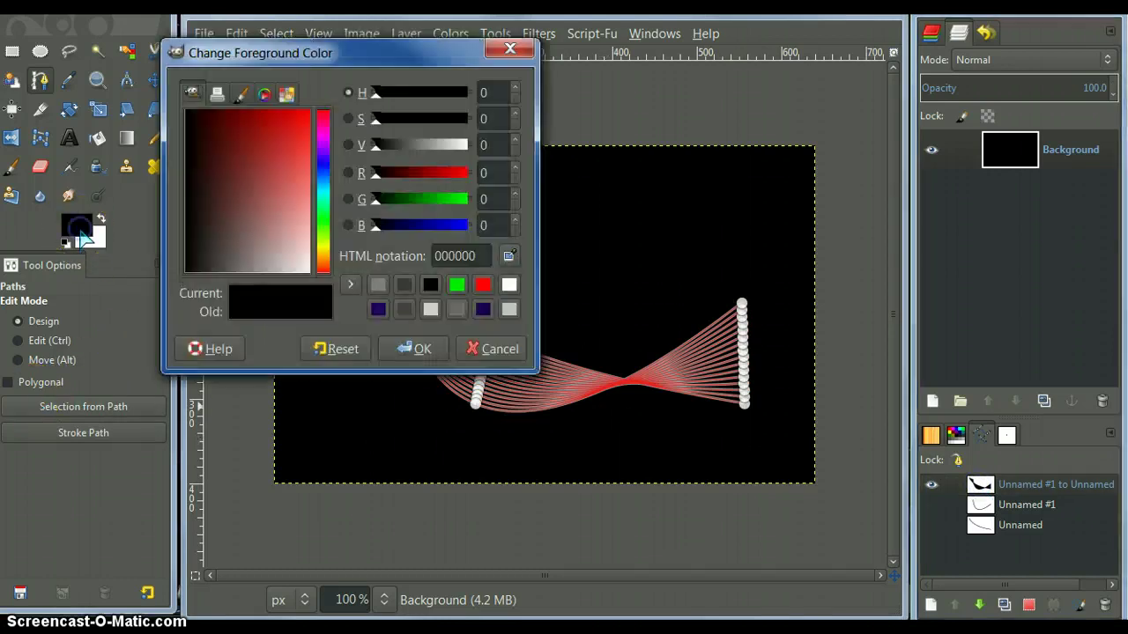
{"action": "left_click", "coordinate": [377, 283]}
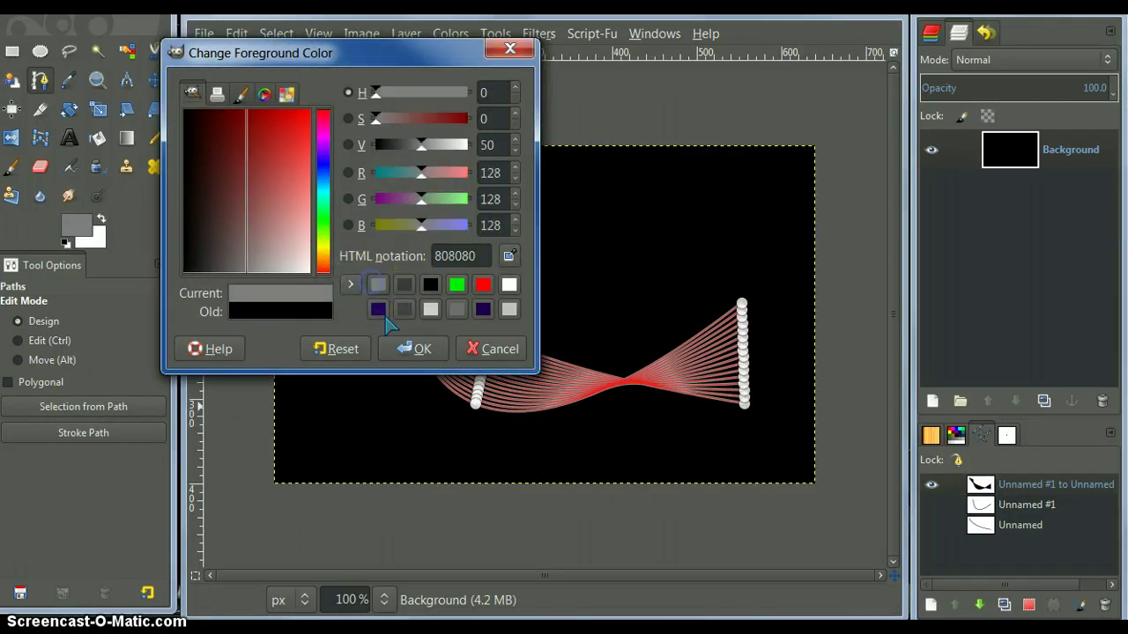
{"action": "left_click", "coordinate": [392, 347]}
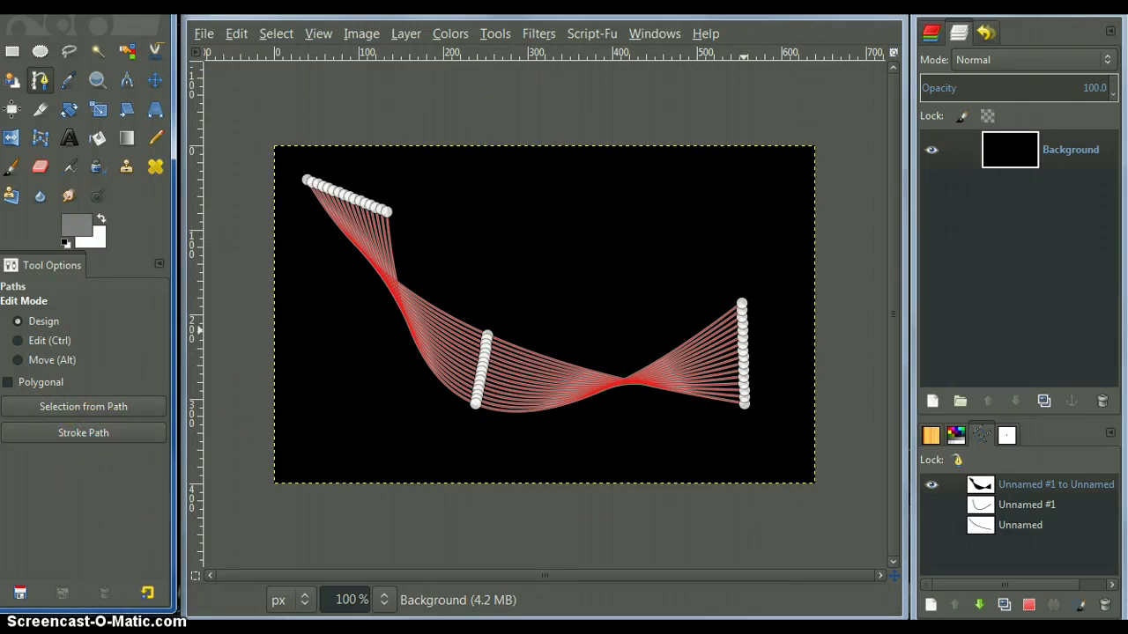
Add a new transparent layer above the Background layer
{"action": "right_click", "coordinate": [1004, 155]}
{"action": "left_click", "coordinate": [902, 21]}
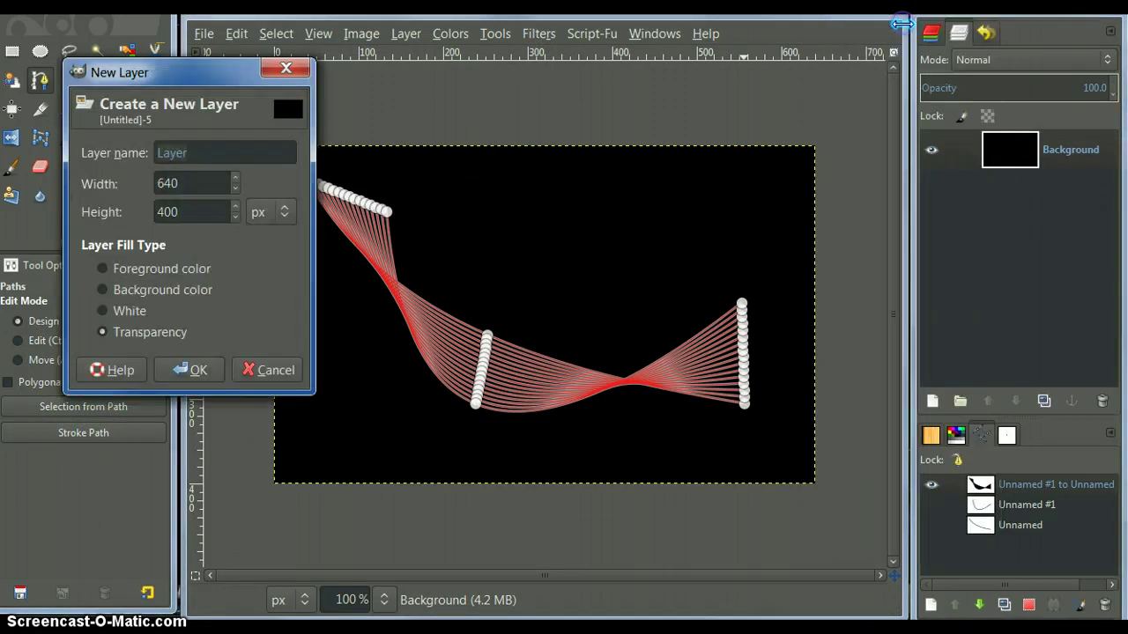
{"action": "left_click", "coordinate": [192, 370]}
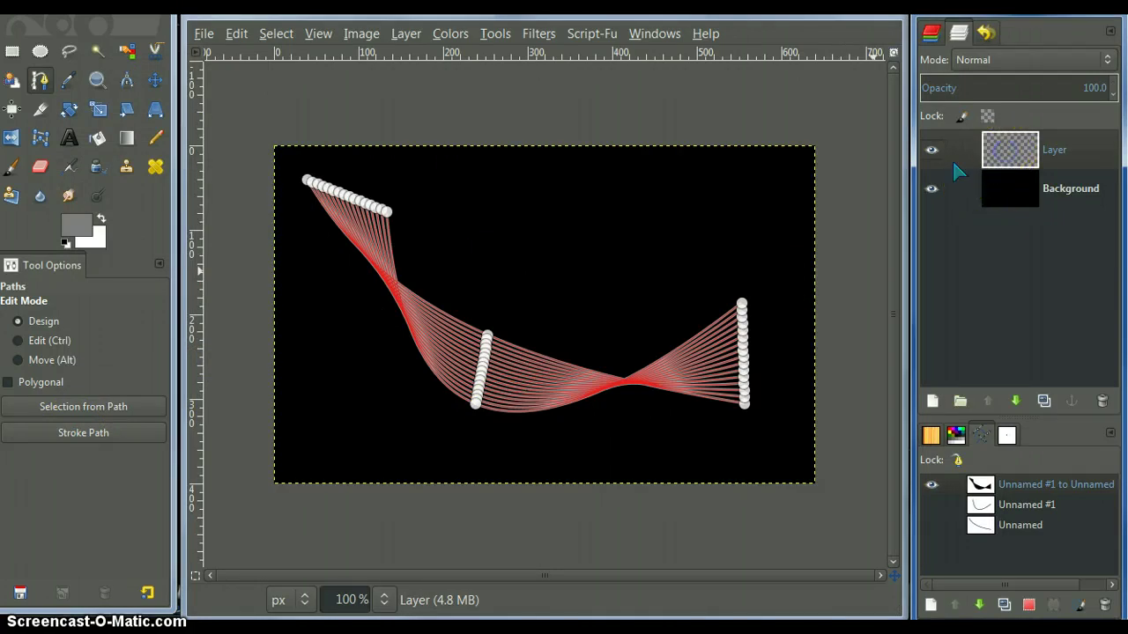
Stroke the merged path in 1 px solid grey on the new layer and hide the path
{"action": "left_click", "coordinate": [80, 431]}
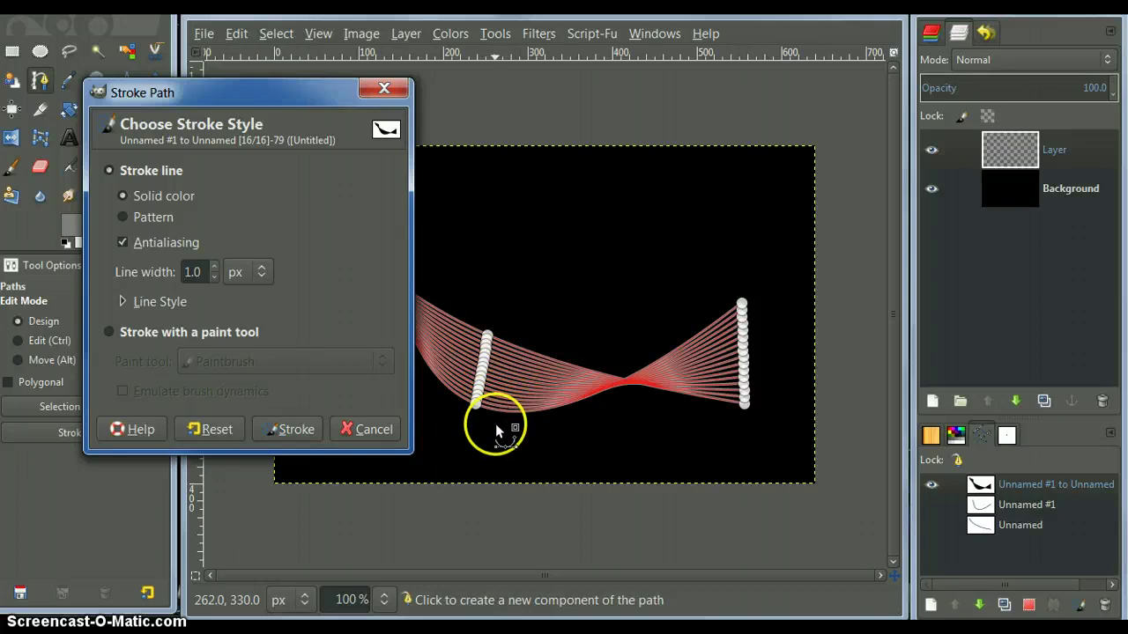
{"action": "left_click", "coordinate": [269, 432]}
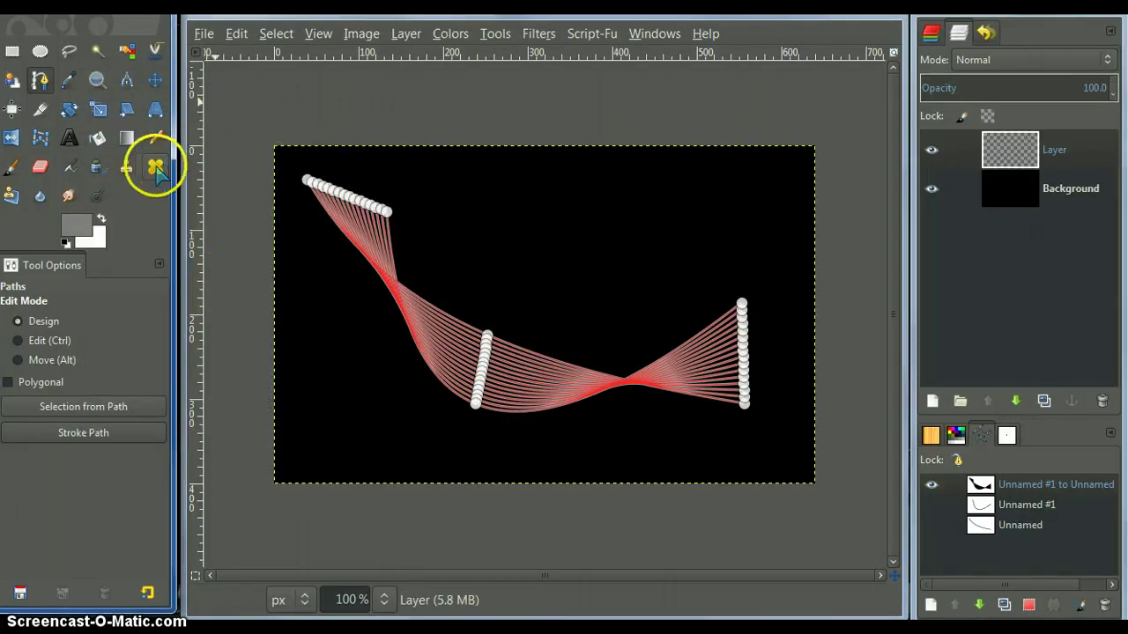
{"action": "left_click", "coordinate": [157, 139]}
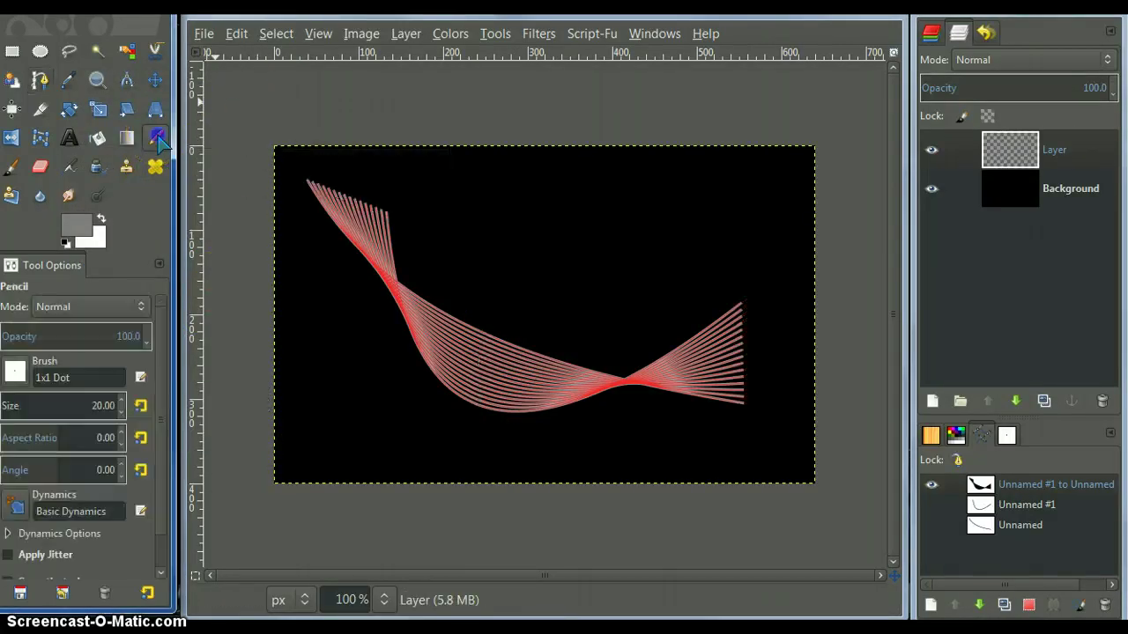
{"action": "left_click", "coordinate": [932, 485]}
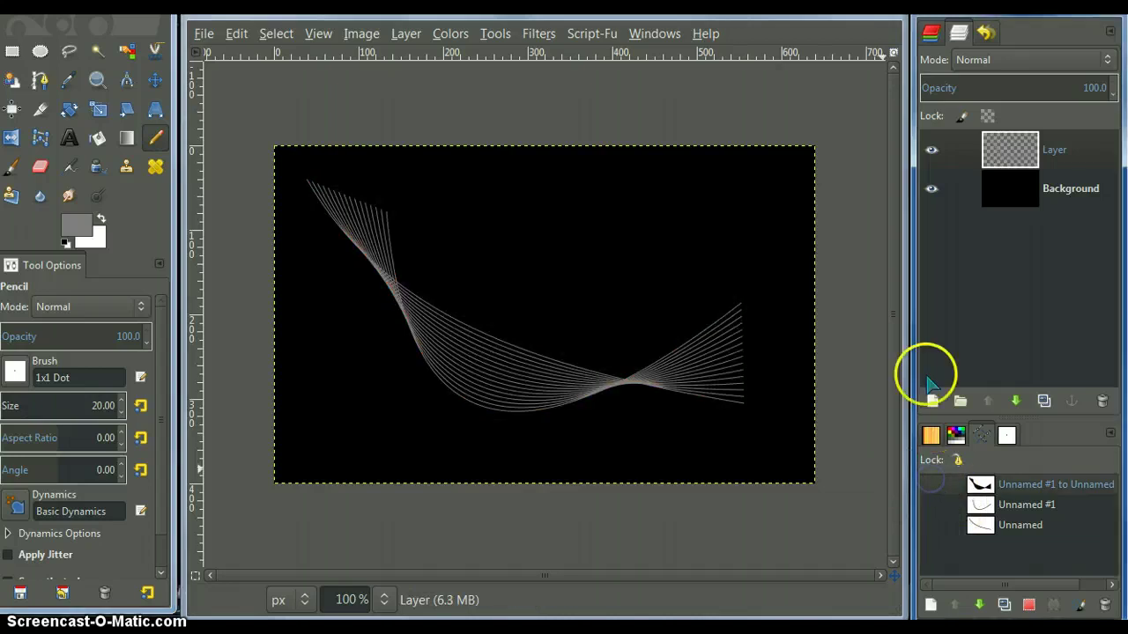
Undo back to the state just after generating the intermediate paths
{"action": "left_click", "coordinate": [986, 34]}
{"action": "left_click", "coordinate": [949, 400]}
{"action": "left_click", "coordinate": [949, 401]}
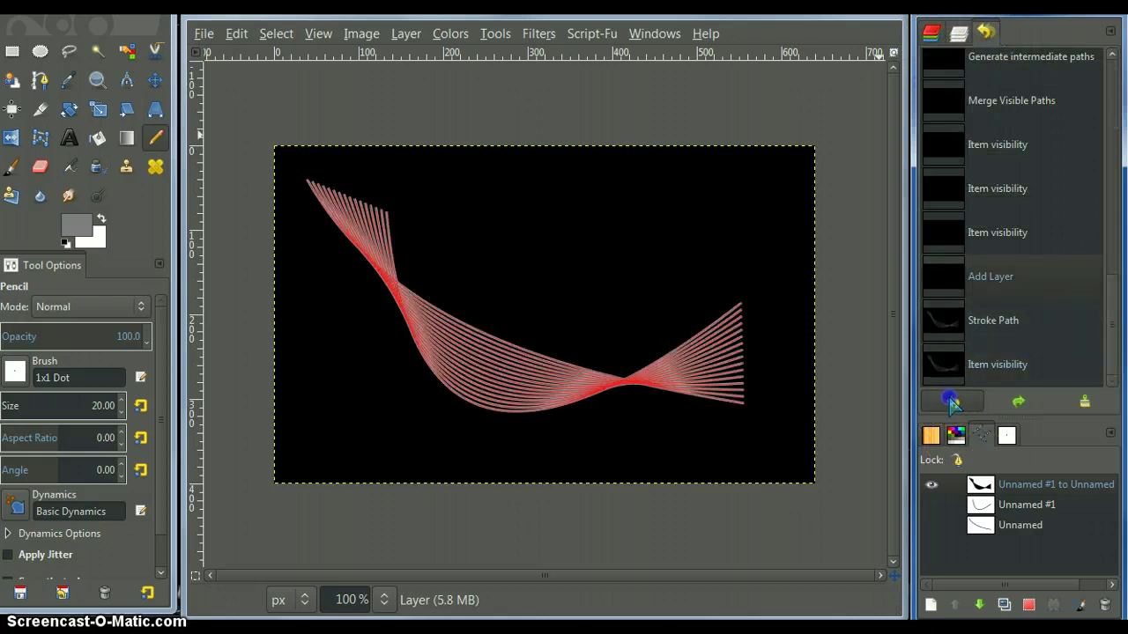
{"action": "left_click", "coordinate": [949, 401]}
{"action": "left_click", "coordinate": [949, 401]}
{"action": "left_click", "coordinate": [950, 400]}
{"action": "left_click", "coordinate": [950, 401]}
{"action": "left_click", "coordinate": [950, 401]}
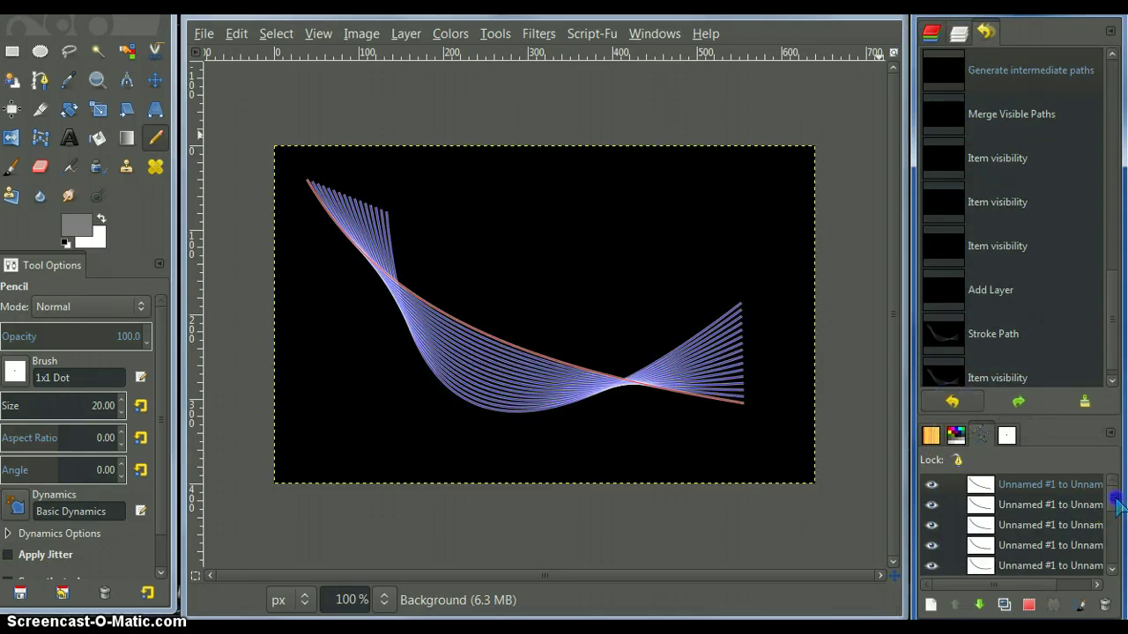
{"action": "scroll", "coordinate": [1092, 529], "scroll_direction": "down", "scroll_amount": 1}
{"action": "scroll", "coordinate": [1101, 555], "scroll_direction": "up", "scroll_amount": 1}
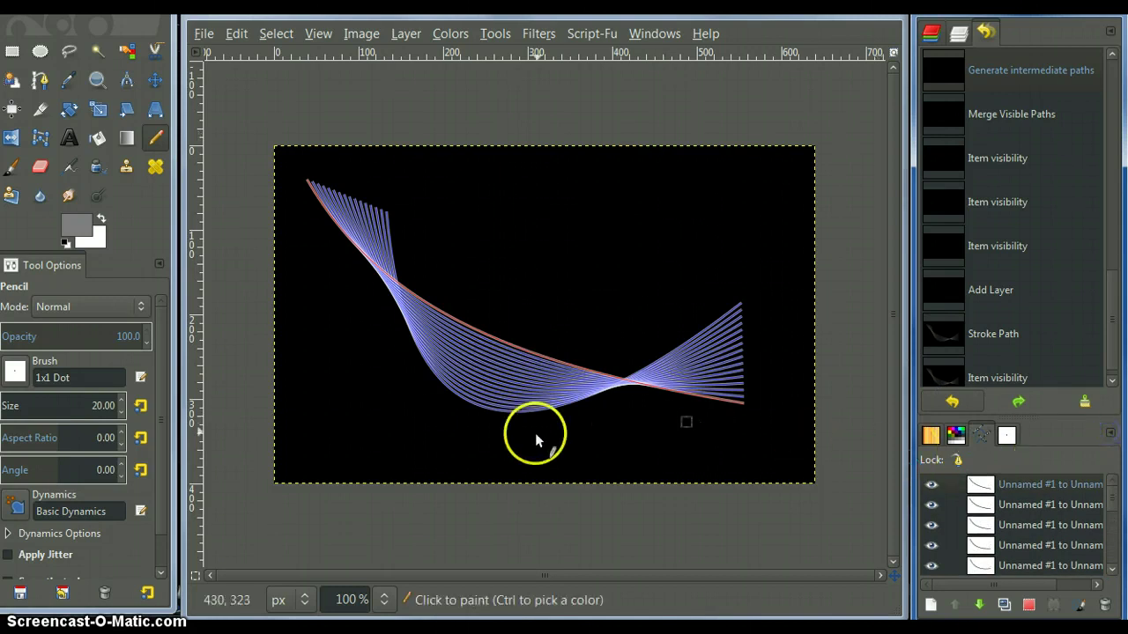
Launch Image > Stroke or fill visible paths
{"action": "left_click", "coordinate": [362, 37]}
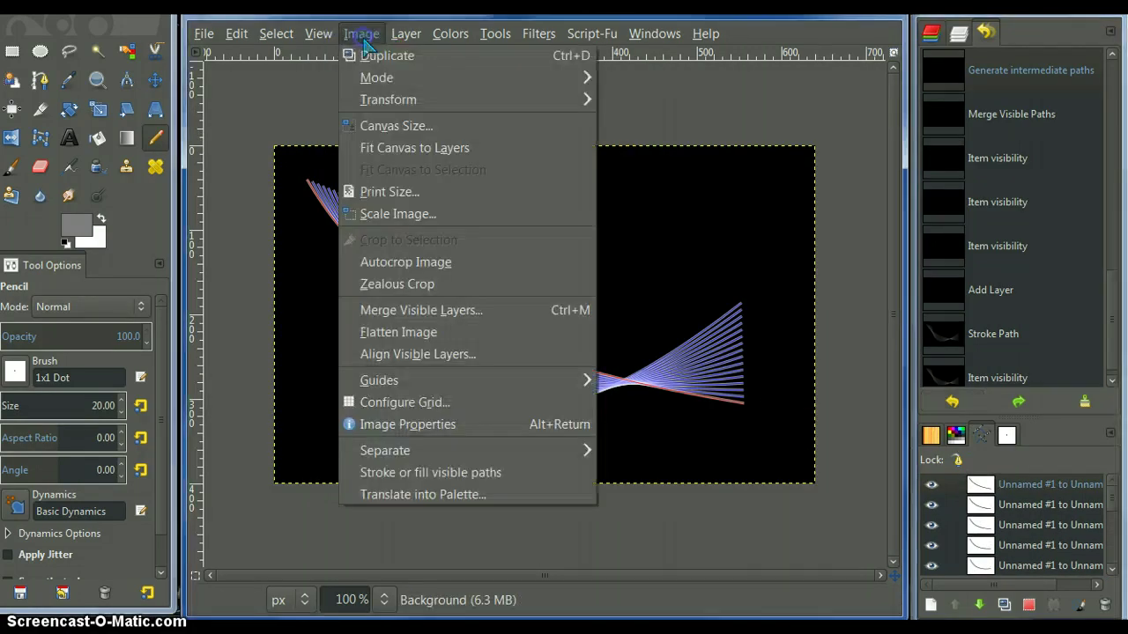
{"action": "left_click", "coordinate": [379, 36]}
{"action": "left_click", "coordinate": [370, 40]}
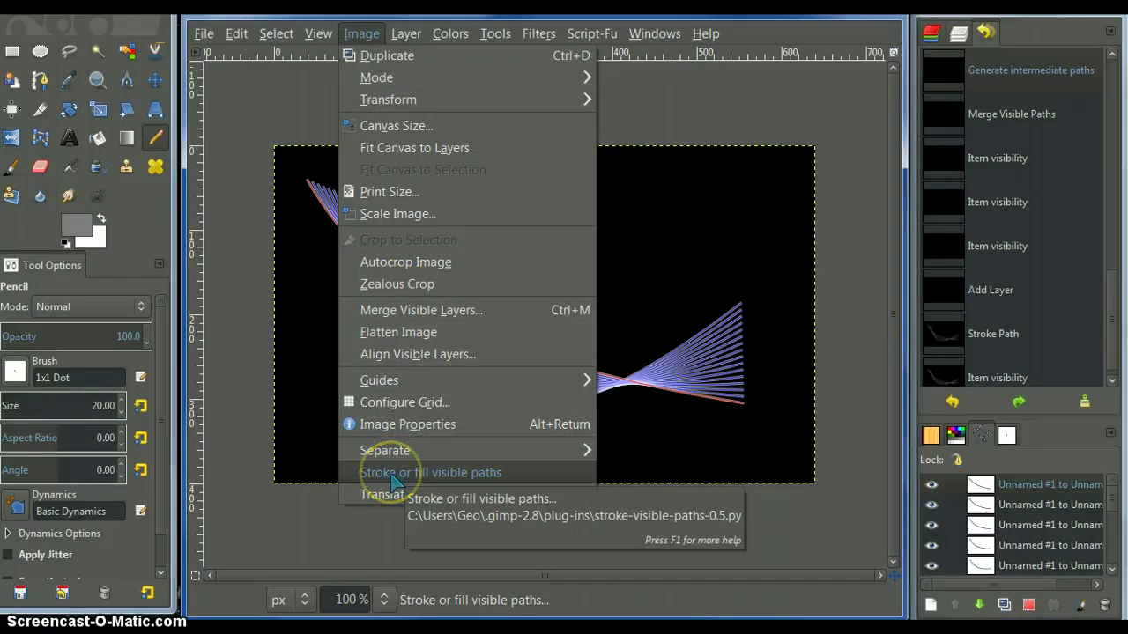
{"action": "left_click", "coordinate": [393, 480]}
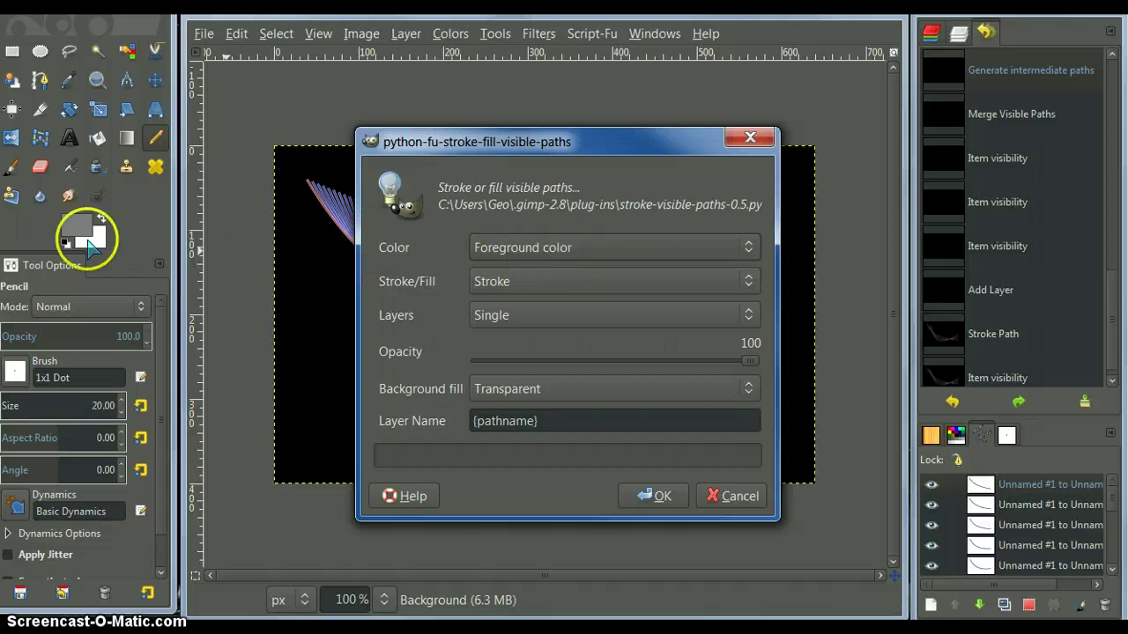
Select the Paintbrush with the 2. Hardness 100 brush
{"action": "left_click", "coordinate": [12, 168]}
{"action": "left_click", "coordinate": [14, 168]}
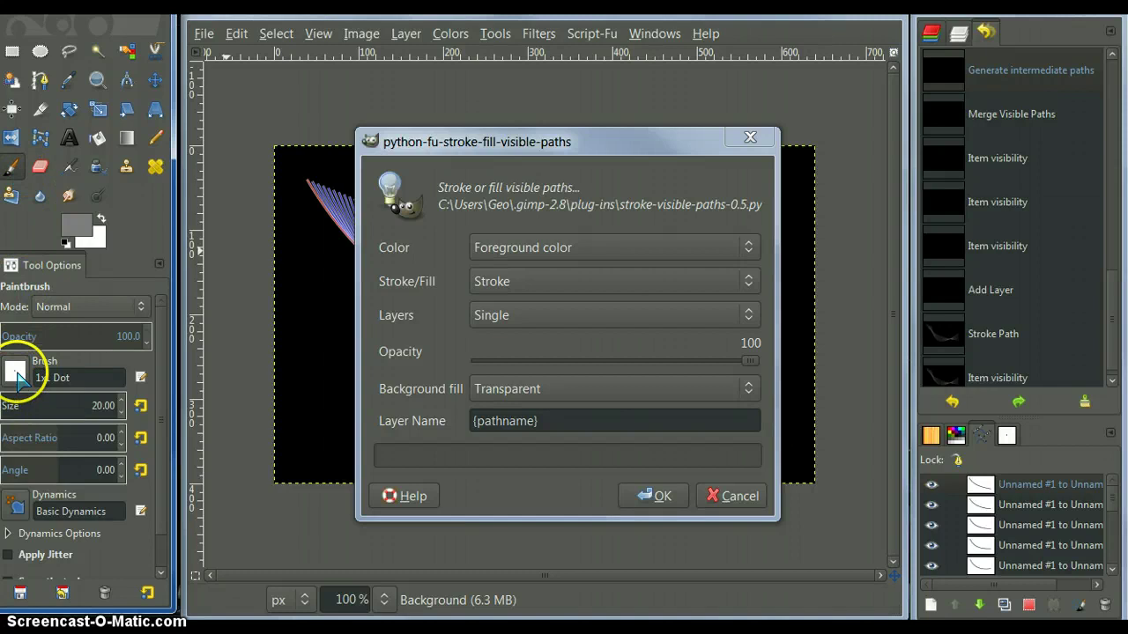
{"action": "left_click", "coordinate": [17, 374]}
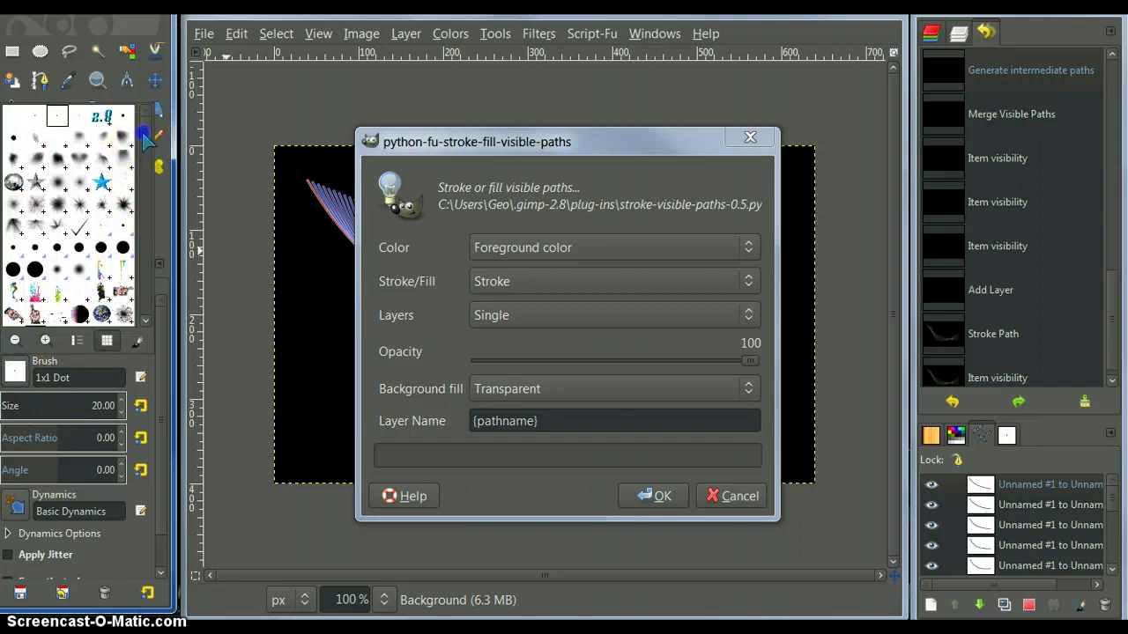
{"action": "scroll", "coordinate": [145, 148], "scroll_direction": "up", "scroll_amount": 1}
{"action": "left_click_drag", "start_coordinate": [145, 148], "coordinate": [145, 113]}
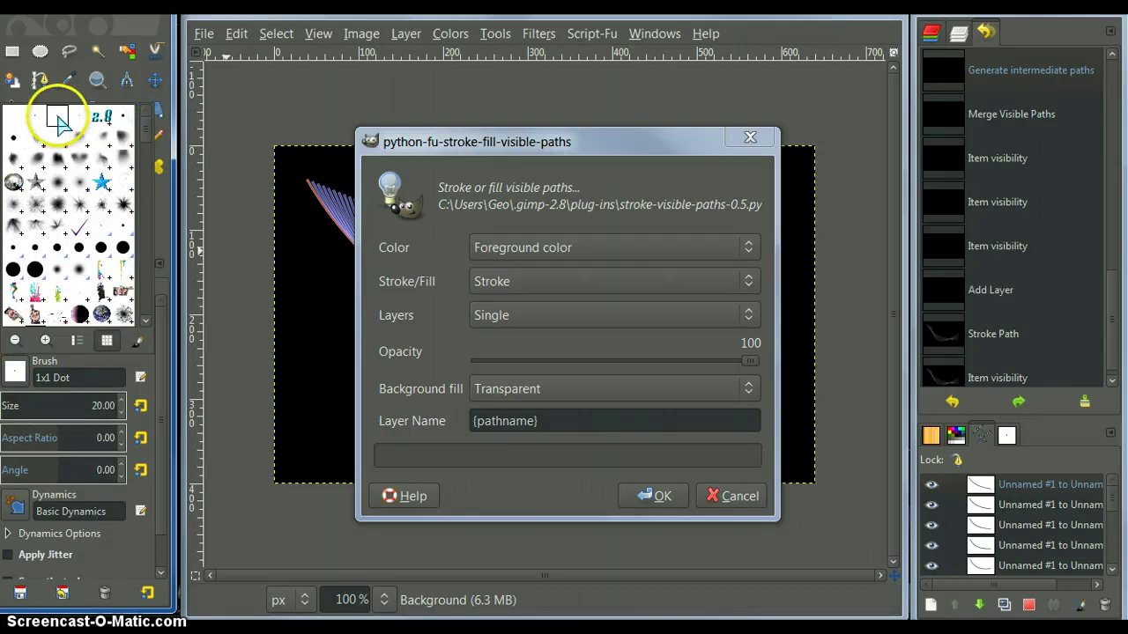
{"action": "left_click", "coordinate": [68, 377]}
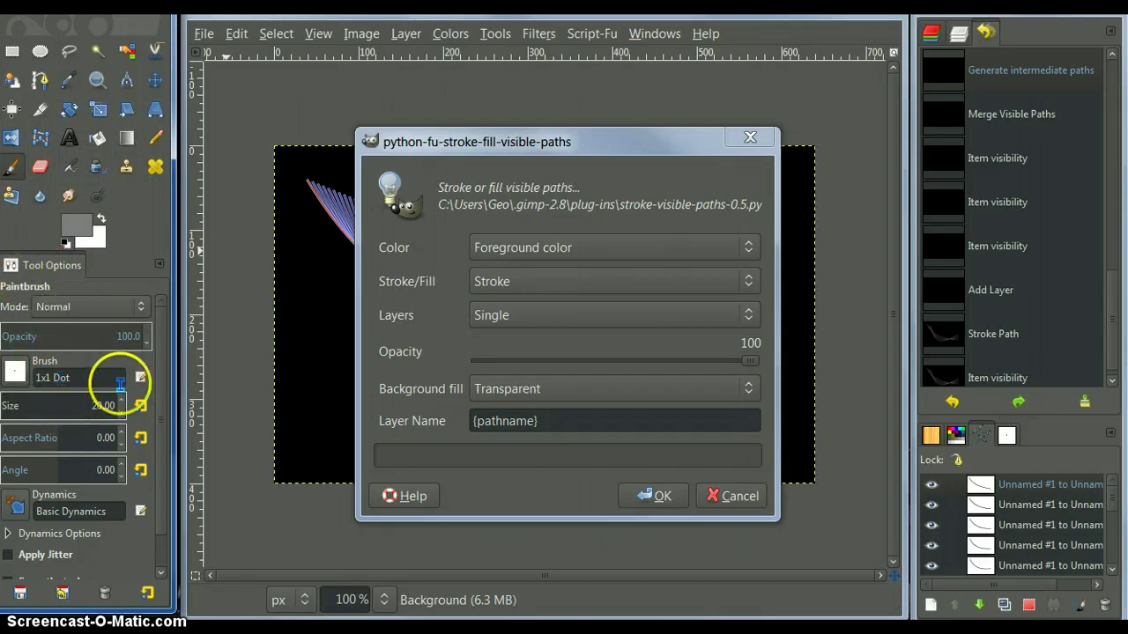
{"action": "left_click", "coordinate": [15, 372]}
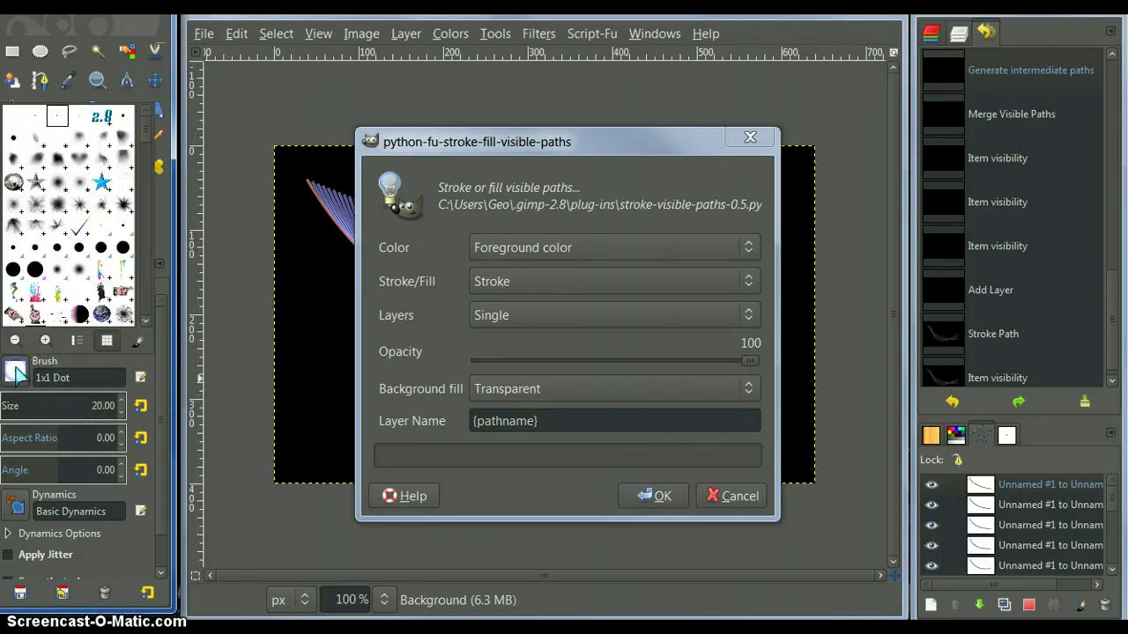
{"action": "left_click_drag", "start_coordinate": [146, 137], "coordinate": [141, 217]}
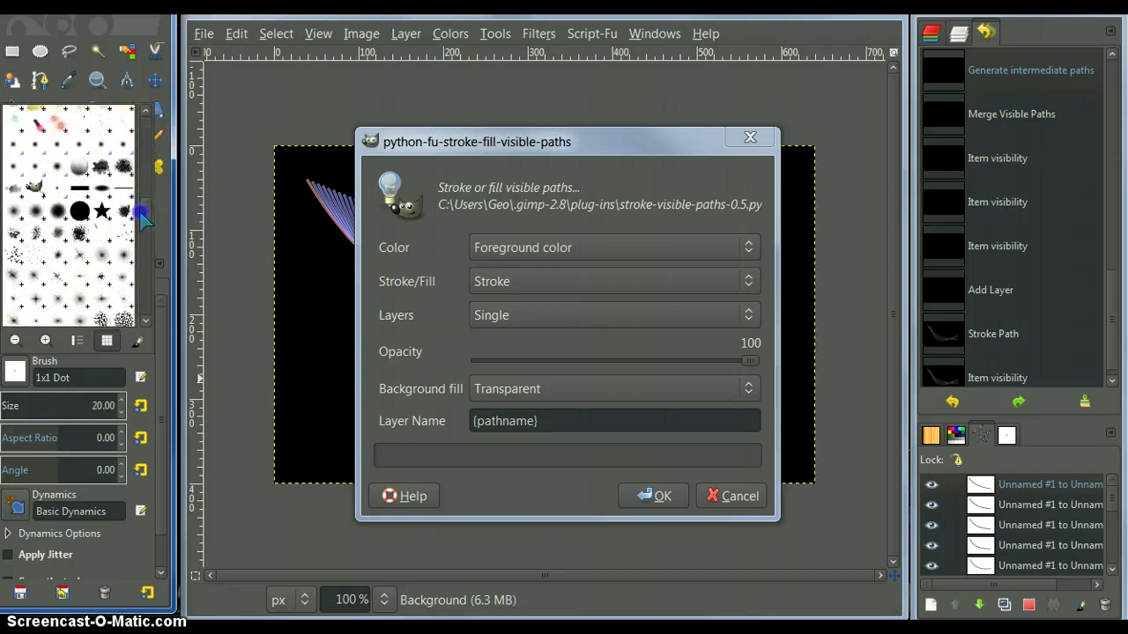
{"action": "left_click", "coordinate": [42, 212]}
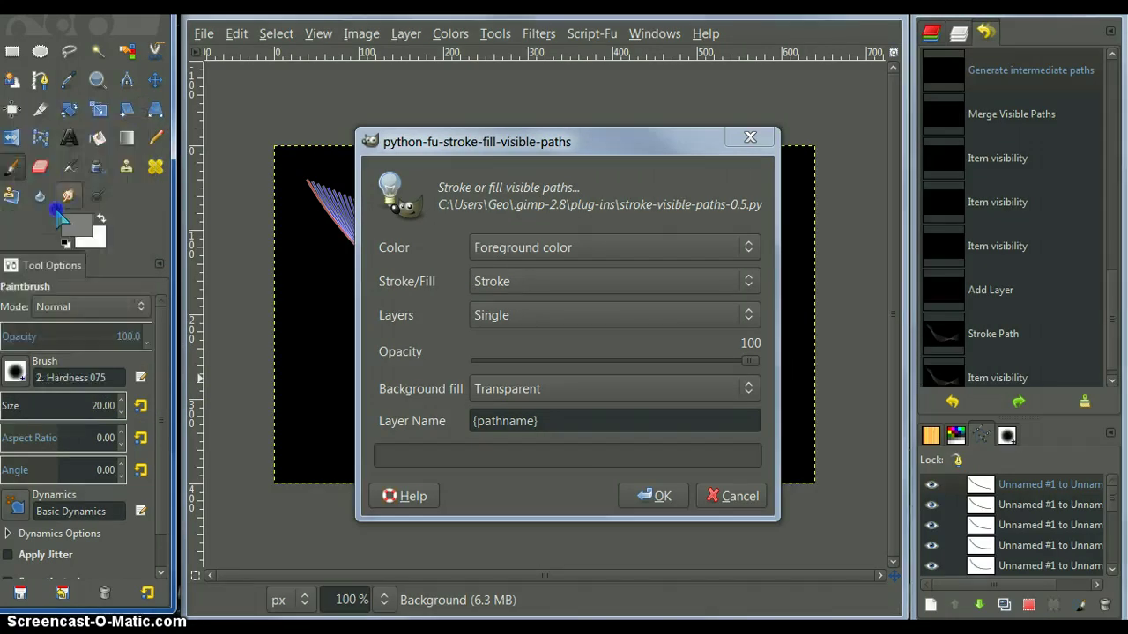
{"action": "left_click", "coordinate": [18, 373]}
{"action": "left_click", "coordinate": [85, 311]}
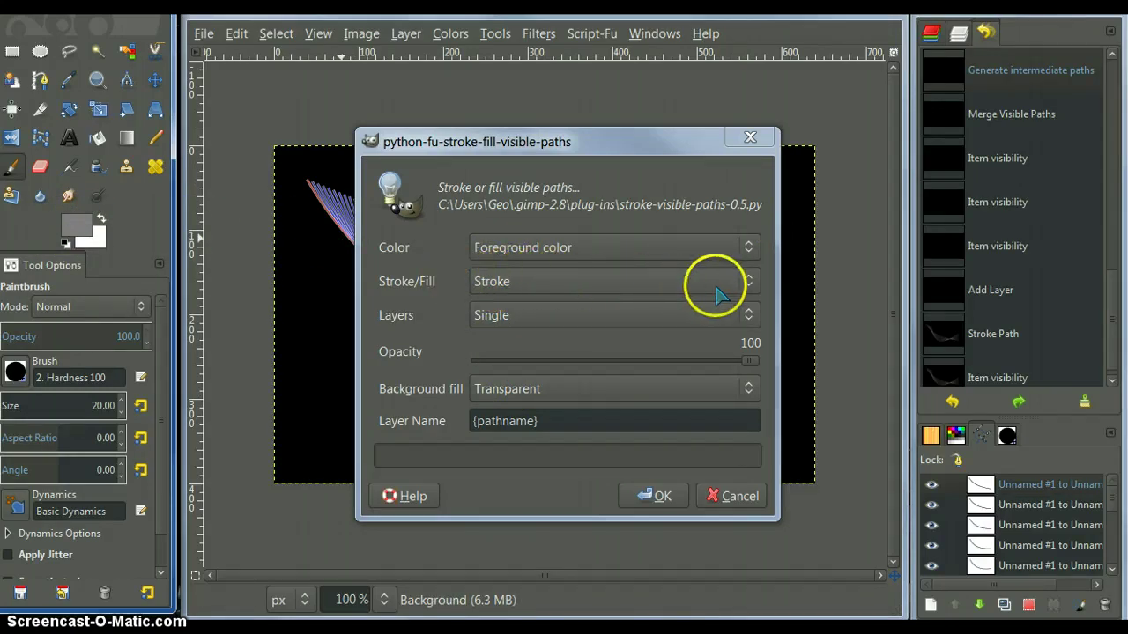
Set the dialog to Stroke, Single layer output, and opacity 100
{"action": "left_click", "coordinate": [748, 280]}
{"action": "left_click", "coordinate": [753, 291]}
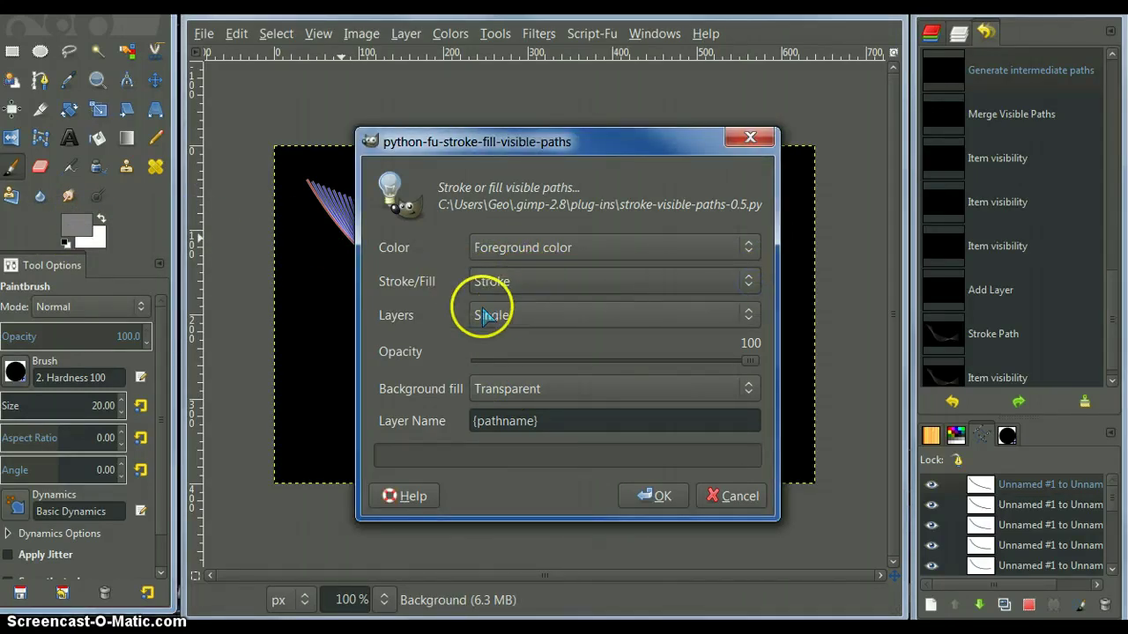
{"action": "left_click", "coordinate": [748, 315]}
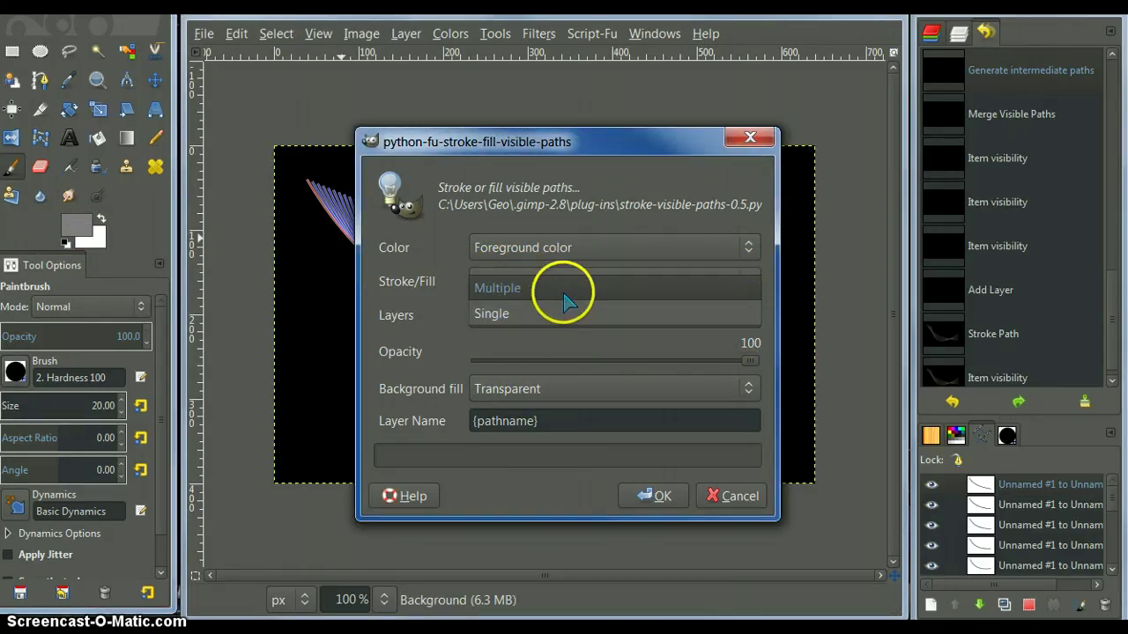
{"action": "left_click", "coordinate": [519, 314]}
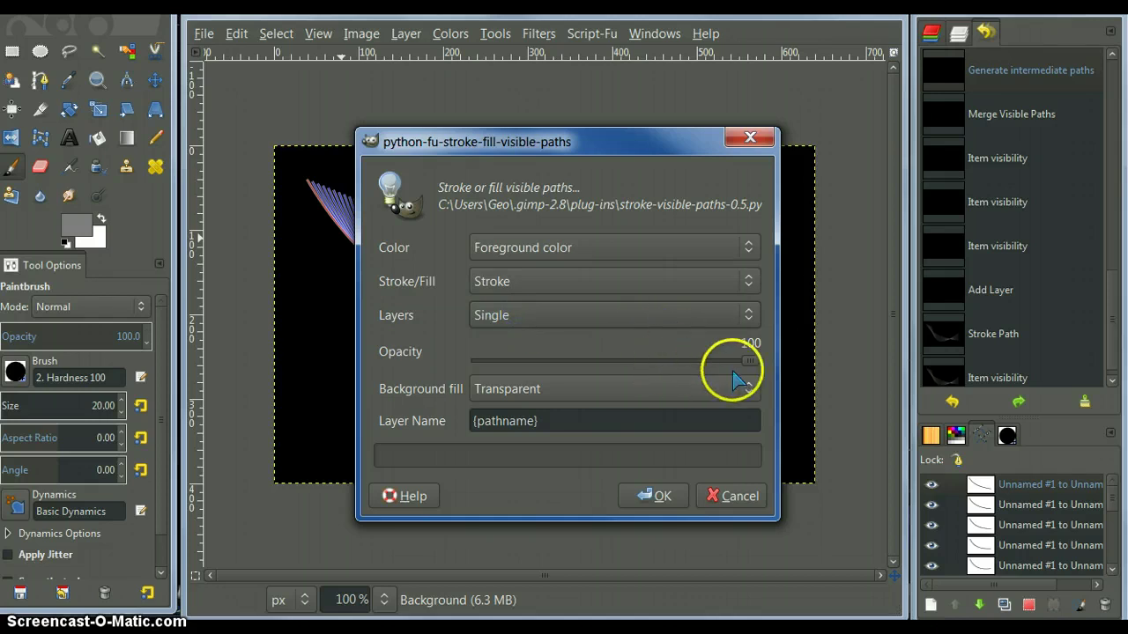
{"action": "left_click", "coordinate": [772, 361]}
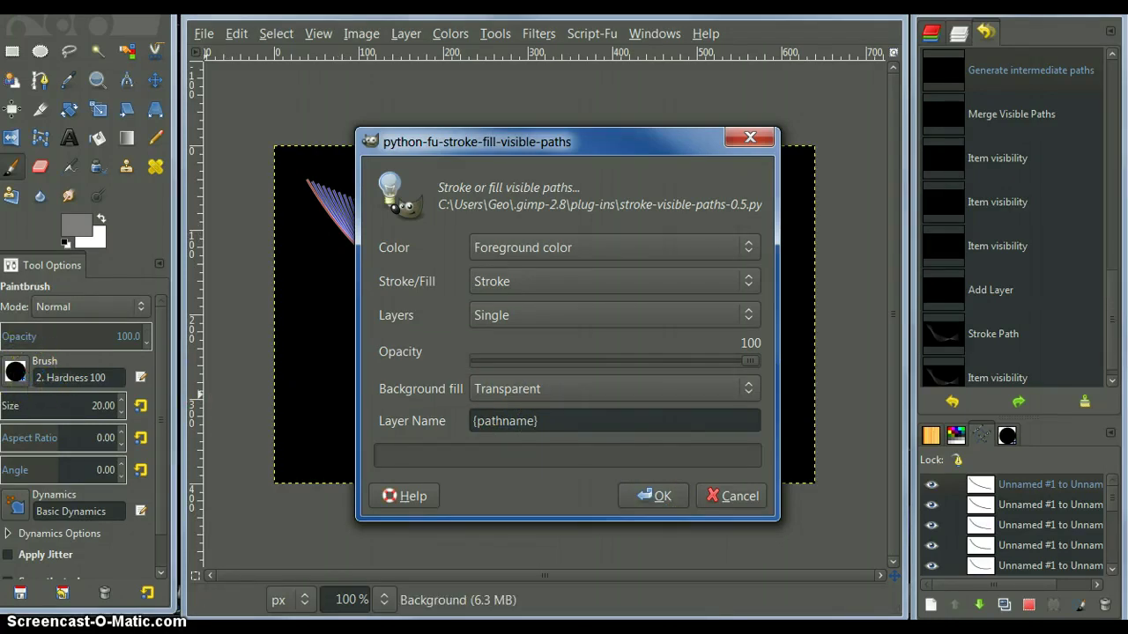
Apply the thick grey 20 px stroke along the visible paths, then undo it
{"action": "left_click", "coordinate": [648, 497]}
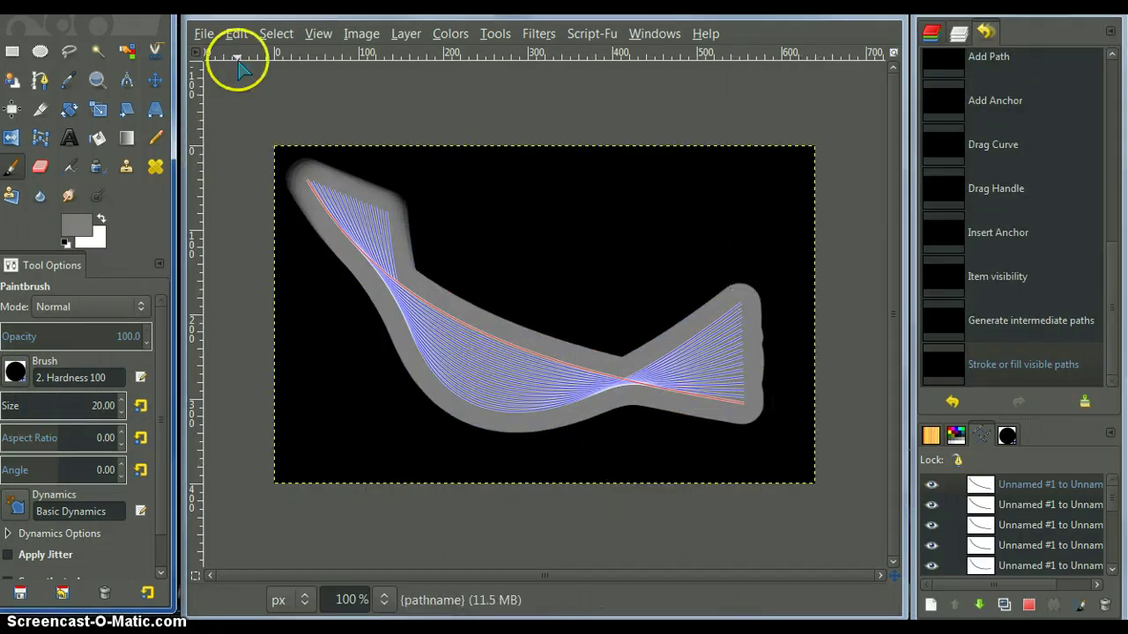
{"action": "left_click", "coordinate": [236, 33]}
{"action": "left_click", "coordinate": [241, 56]}
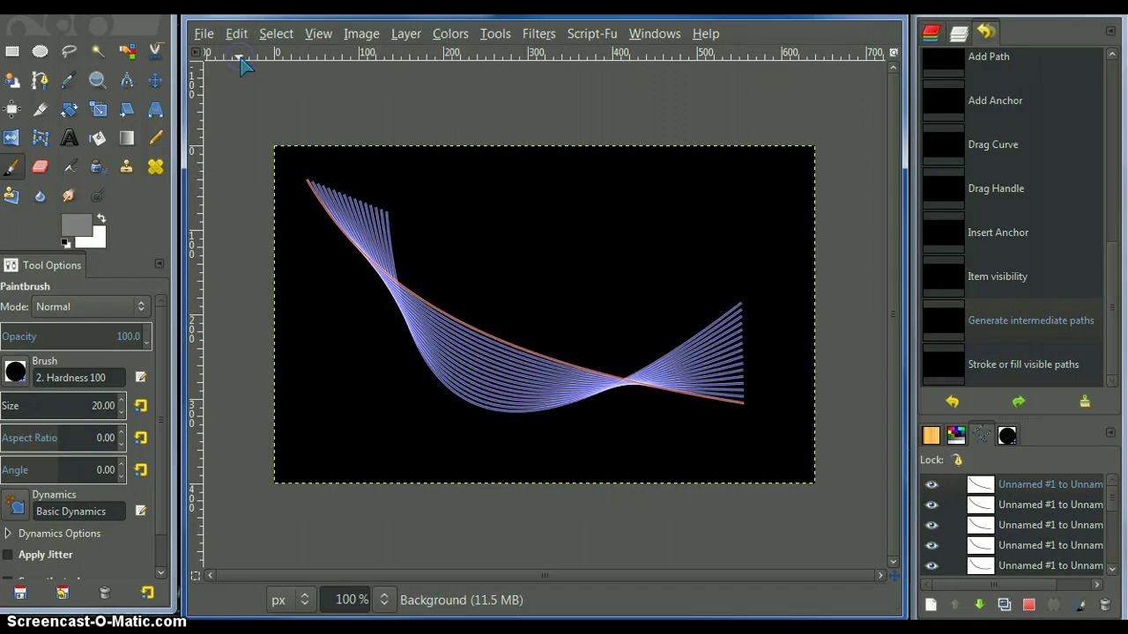
{"action": "left_click", "coordinate": [17, 373]}
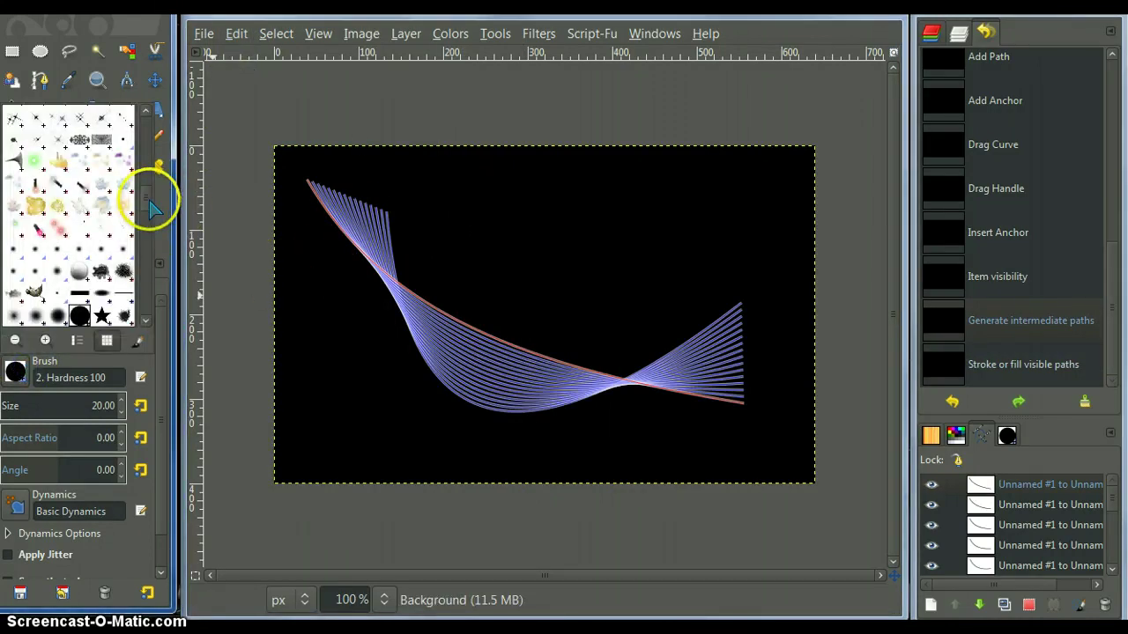
Pick the 1x1 Dot brush for the paintbrush and confirm it stays selected
{"action": "scroll", "coordinate": [88, 141], "scroll_direction": "up", "scroll_amount": 1}
{"action": "left_click", "coordinate": [56, 116]}
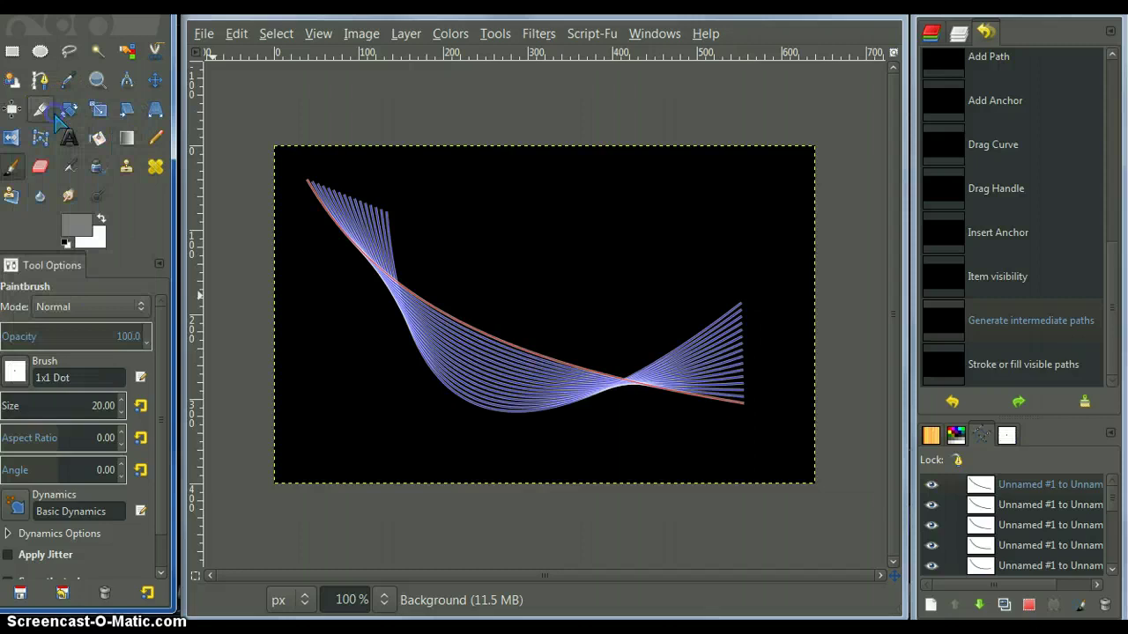
{"action": "left_click_drag", "start_coordinate": [49, 377], "coordinate": [36, 377]}
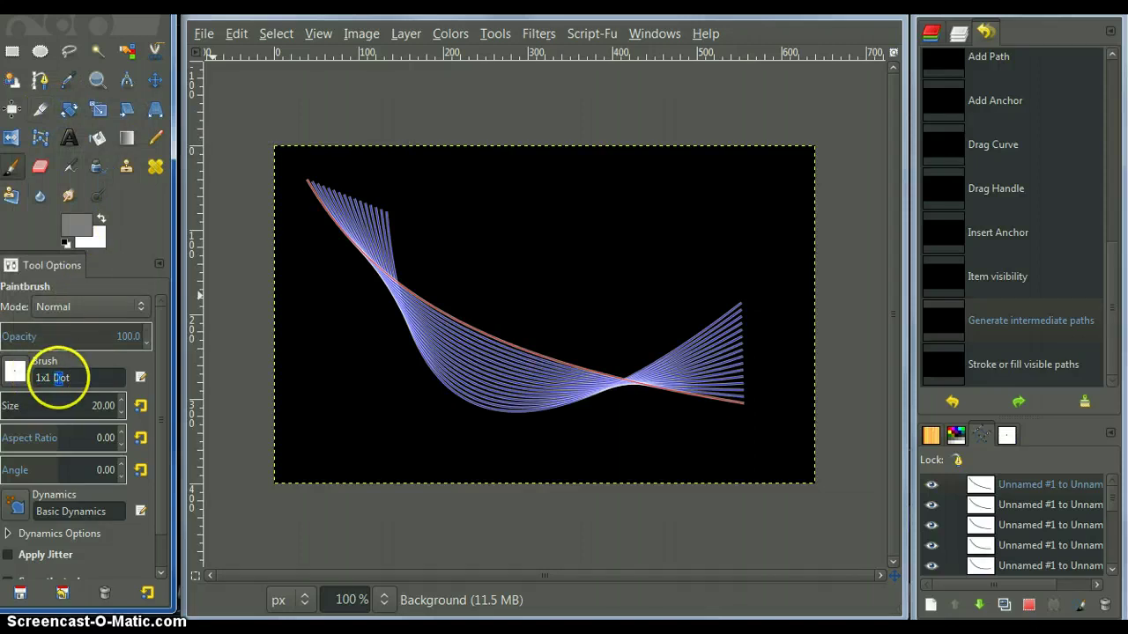
{"action": "left_click", "coordinate": [36, 377]}
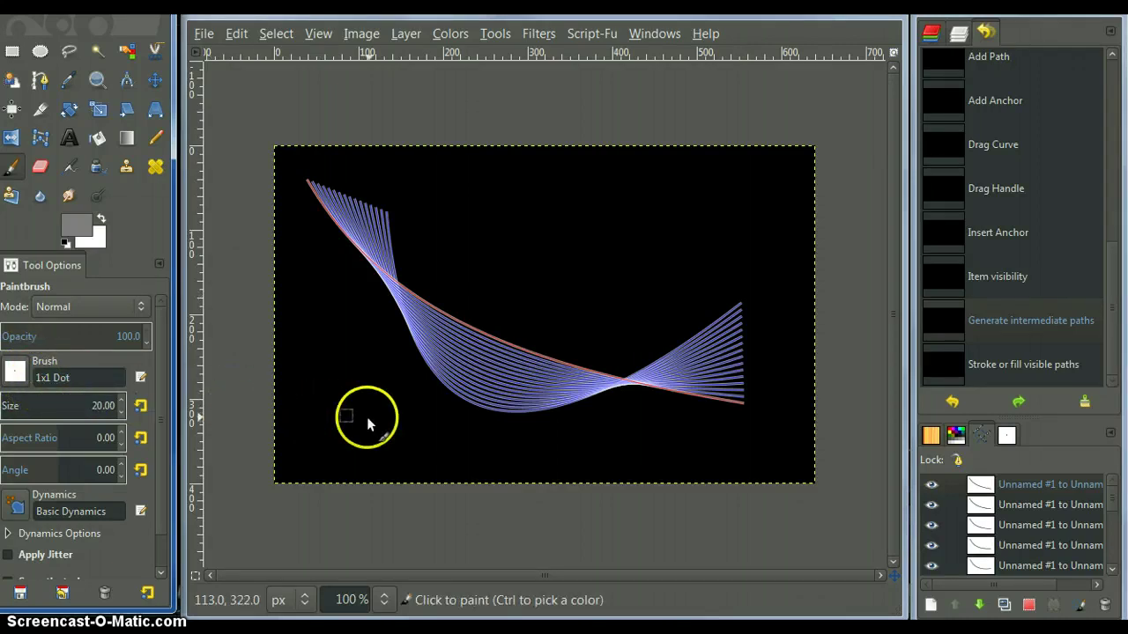
{"action": "left_click", "coordinate": [18, 373]}
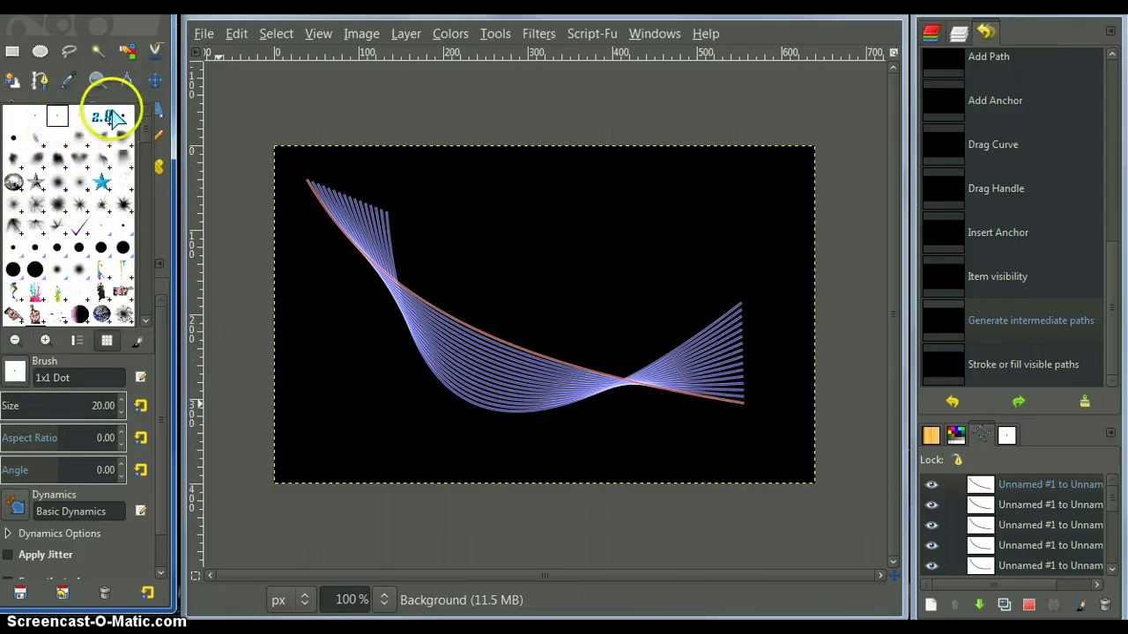
{"action": "left_click", "coordinate": [163, 194]}
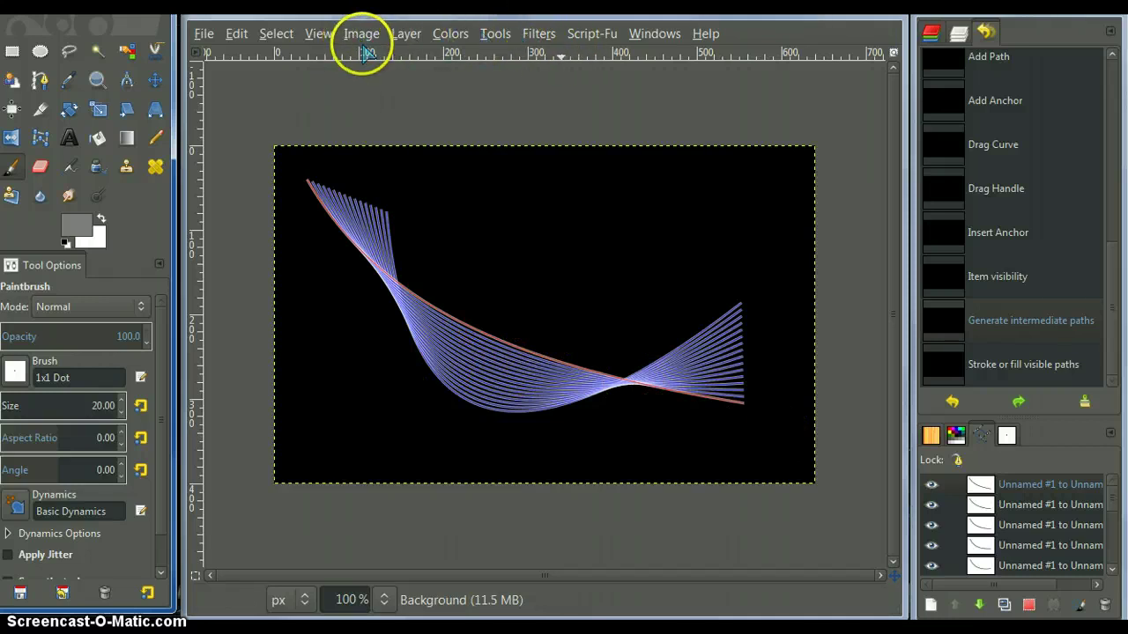
Re-run the path stroke with the last settings to draw thin grey lines
{"action": "left_click", "coordinate": [538, 36]}
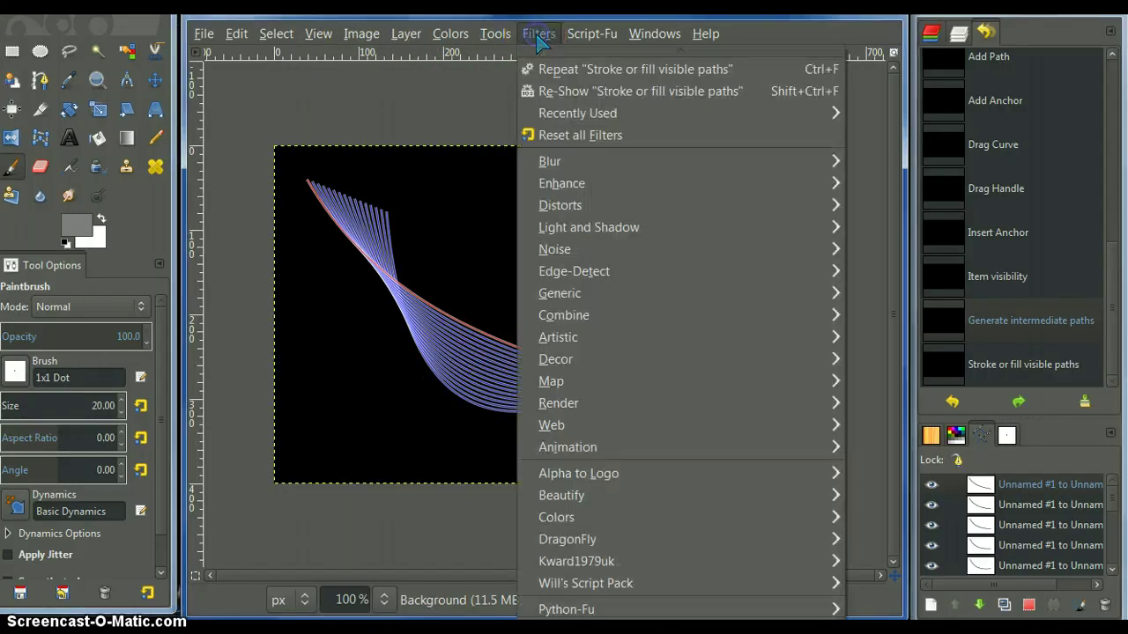
{"action": "left_click", "coordinate": [571, 71]}
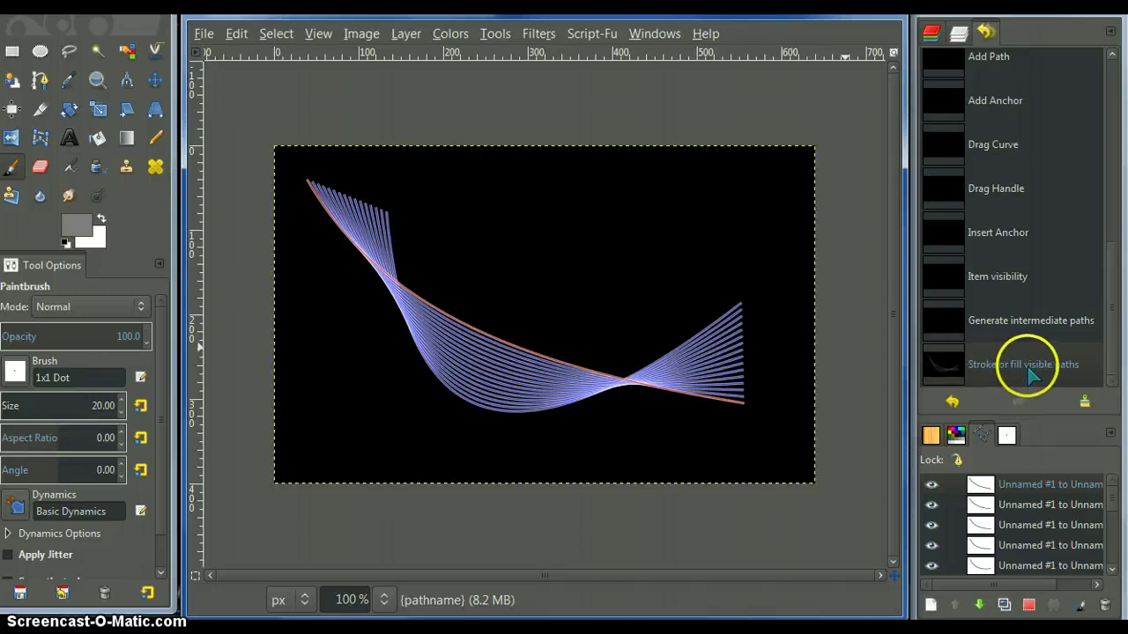
{"action": "left_click", "coordinate": [959, 35]}
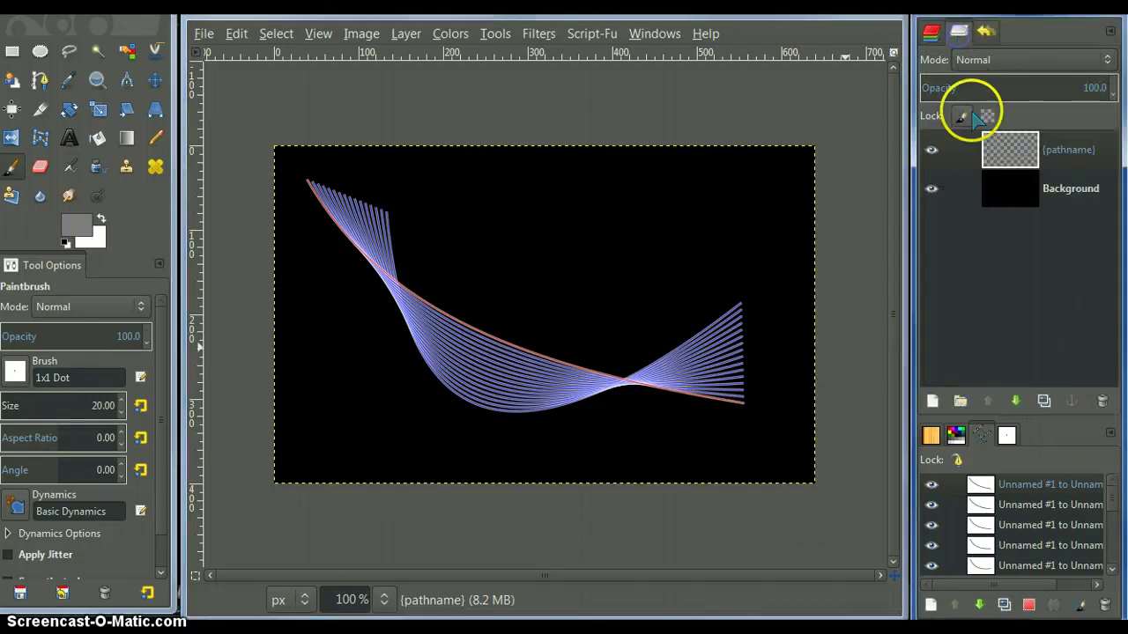
Hide the blue, pink and red path outlines and select the {pathname} layer
{"action": "left_click", "coordinate": [932, 485]}
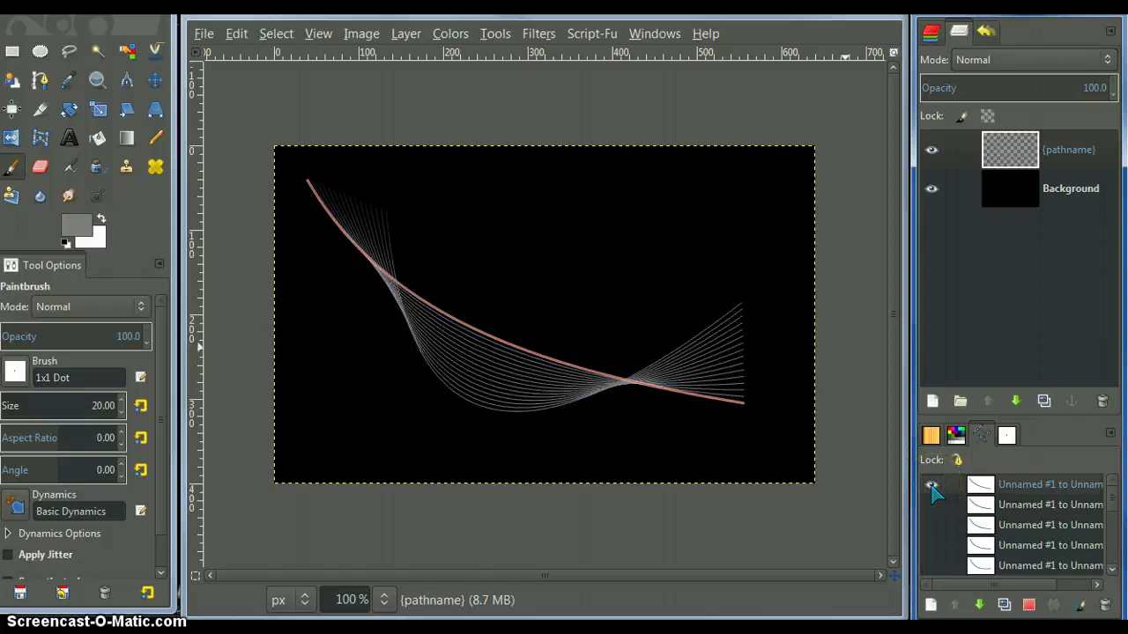
{"action": "left_click", "coordinate": [931, 485]}
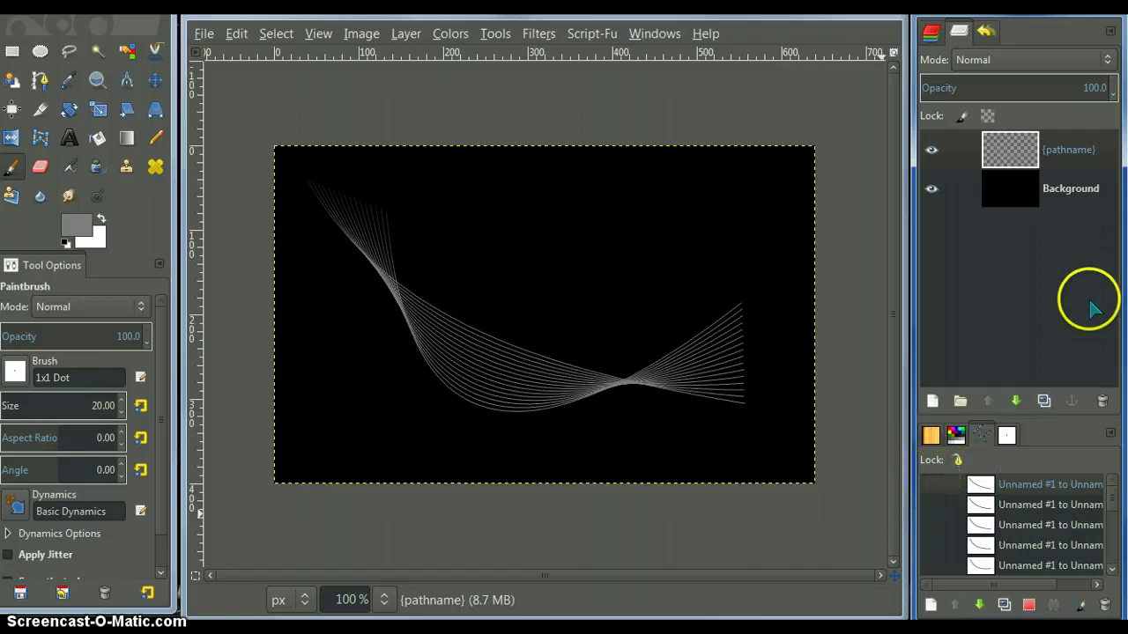
{"action": "left_click", "coordinate": [932, 487], "text": "shift"}
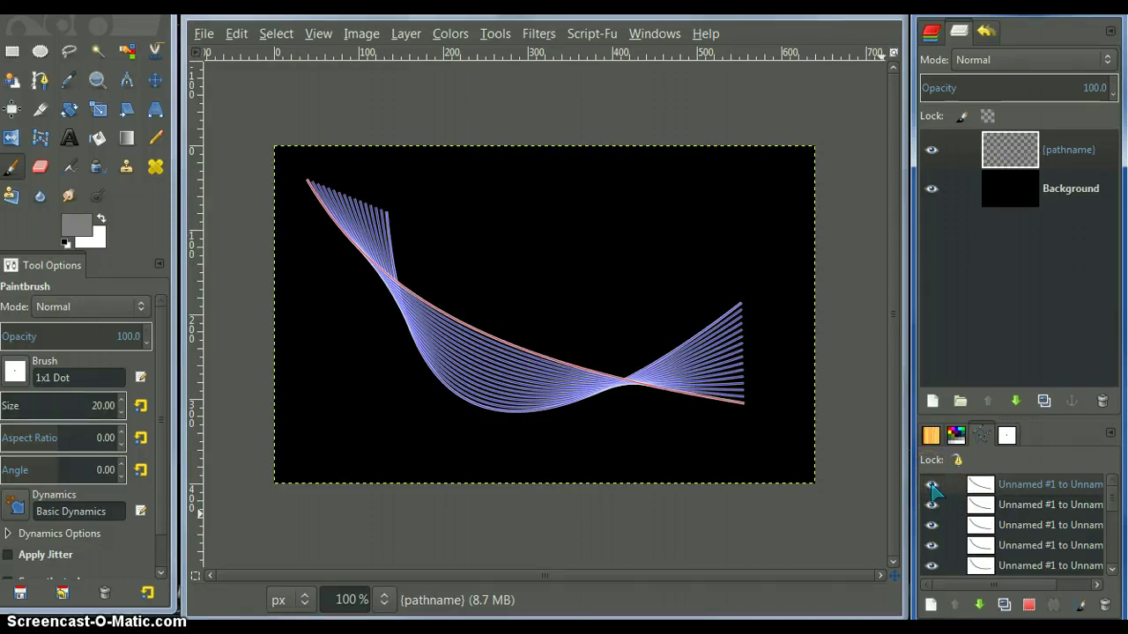
{"action": "left_click", "coordinate": [932, 487]}
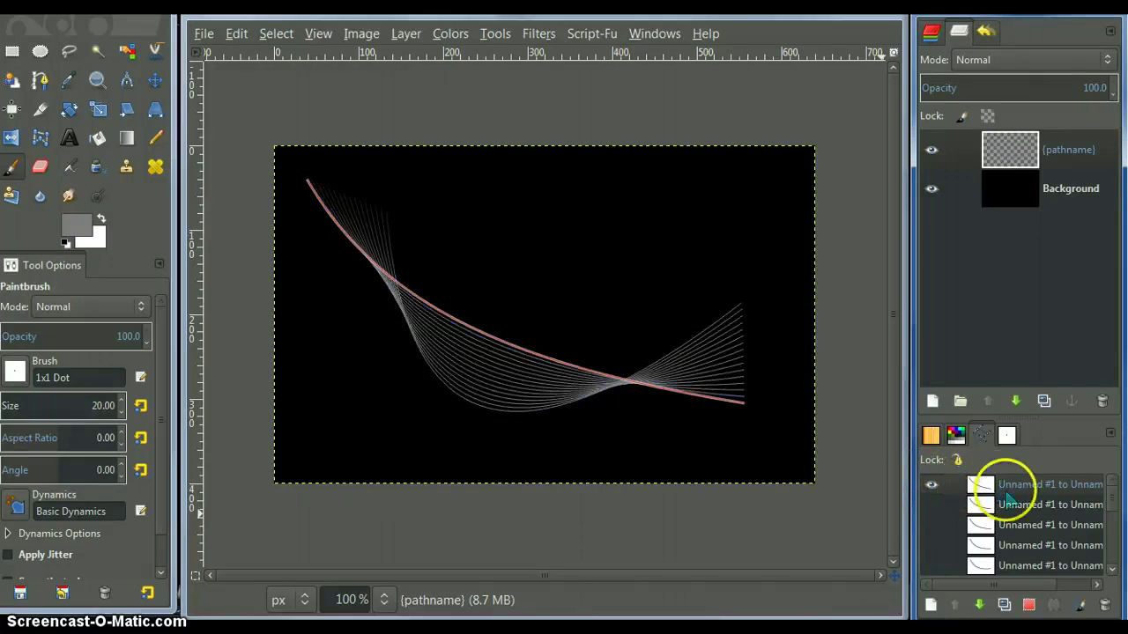
{"action": "left_click", "coordinate": [931, 486]}
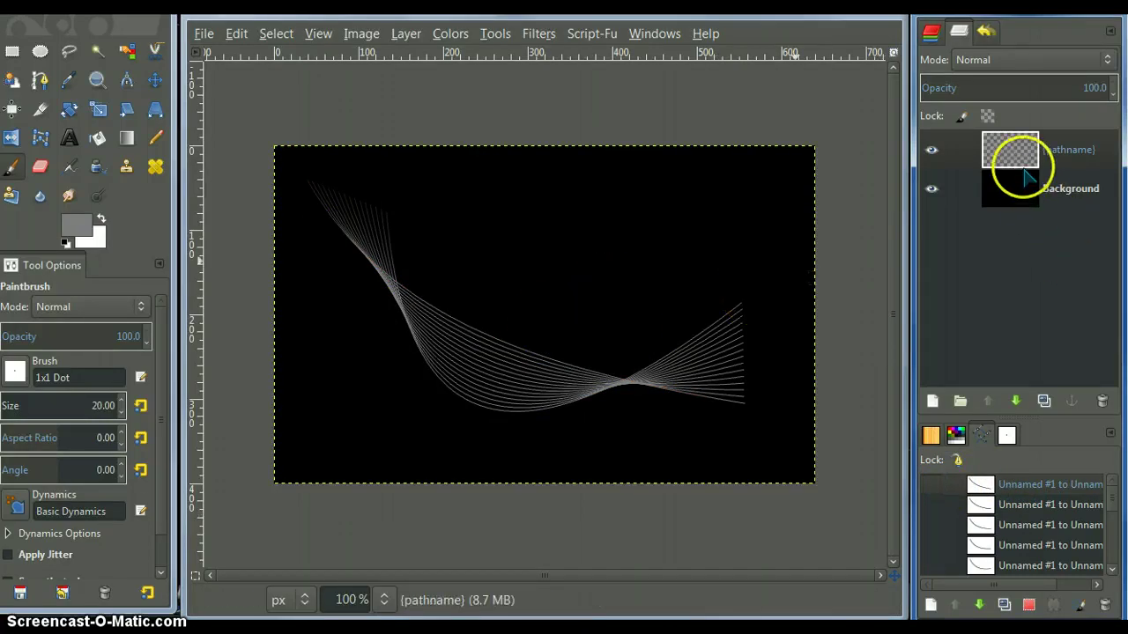
{"action": "left_click", "coordinate": [1017, 152]}
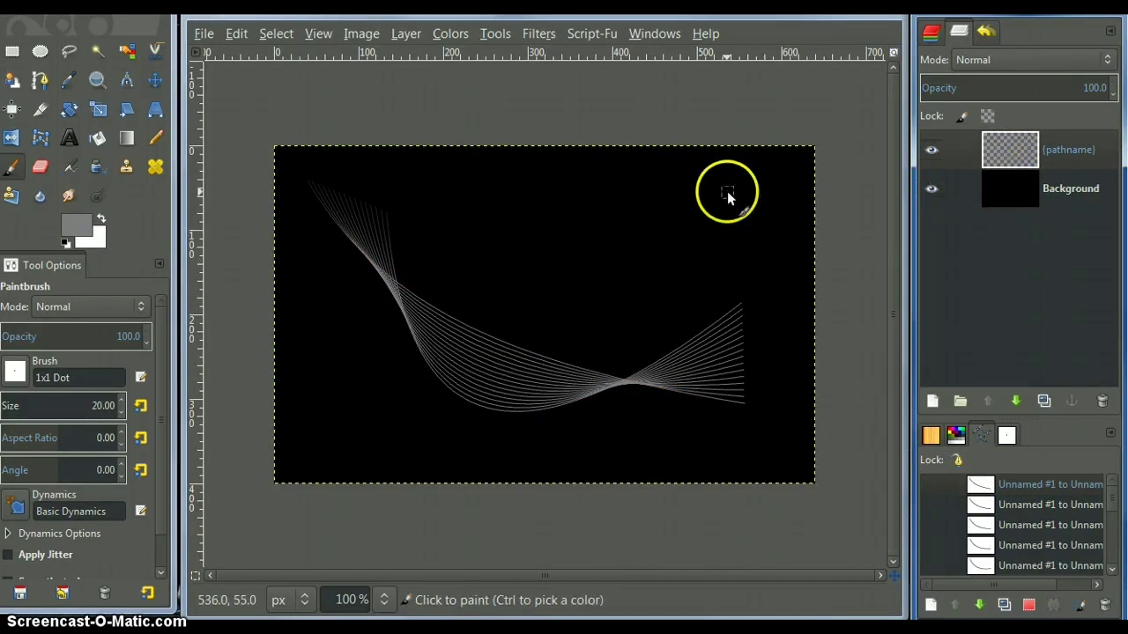
Add a new transparent layer and fill it with a diagonal Beach-Night gradient
{"action": "right_click", "coordinate": [1011, 157]}
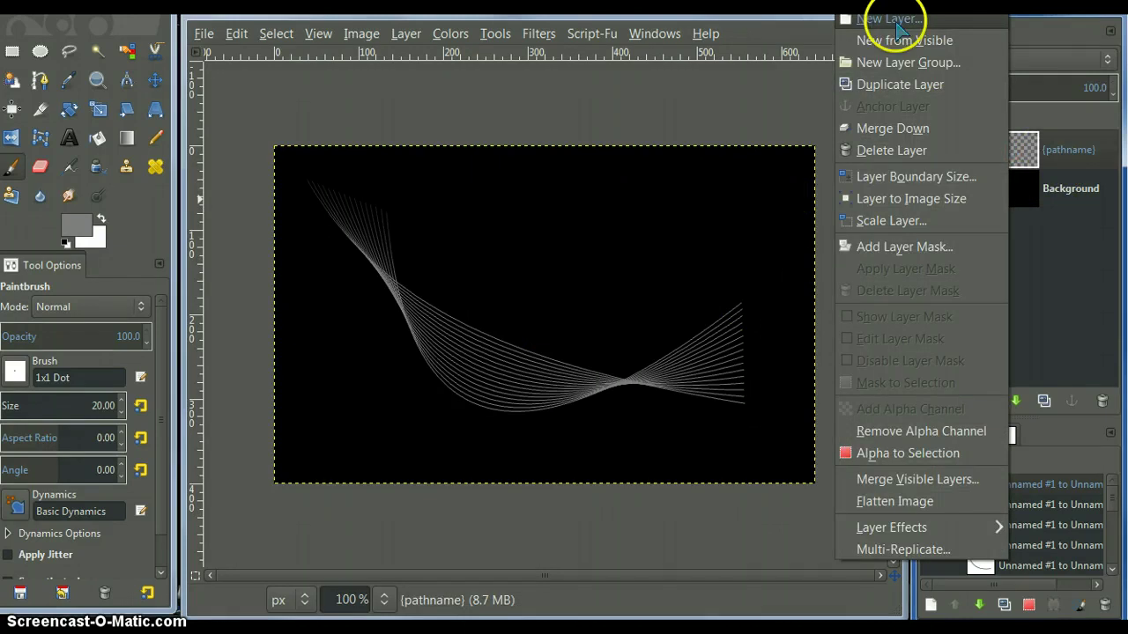
{"action": "left_click", "coordinate": [952, 19]}
{"action": "left_click", "coordinate": [149, 319]}
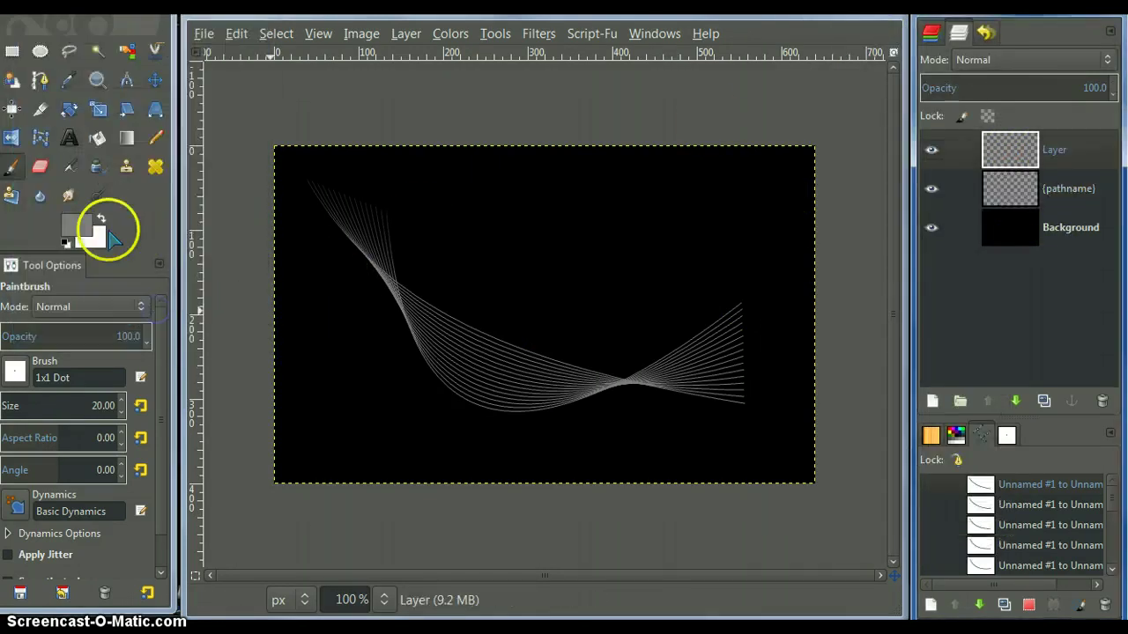
{"action": "left_click", "coordinate": [129, 138]}
{"action": "left_click", "coordinate": [36, 371]}
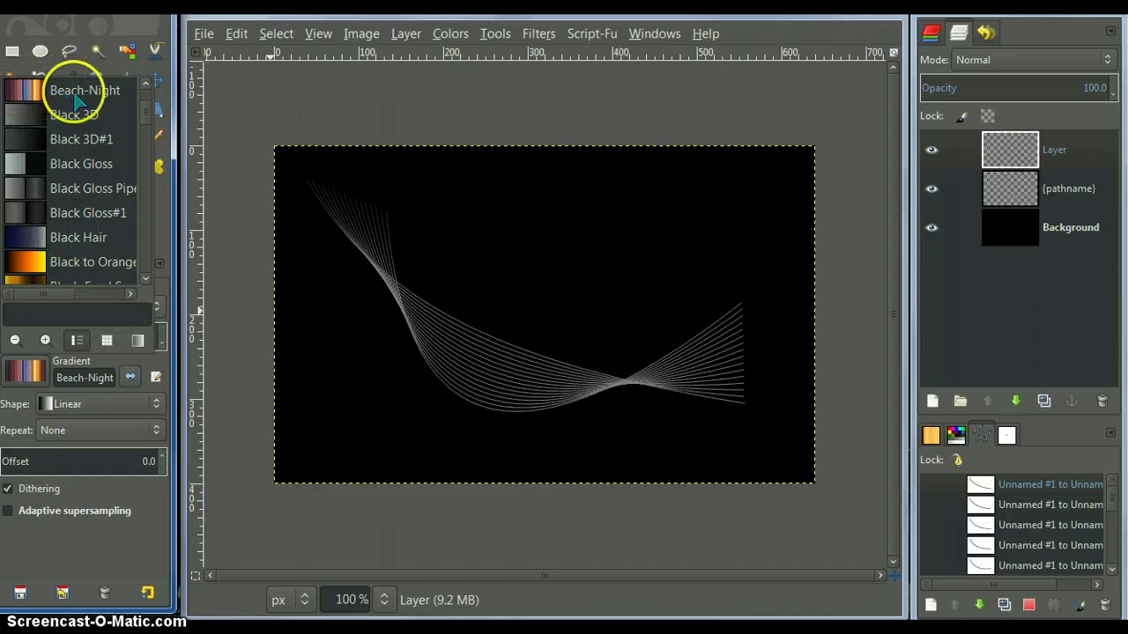
{"action": "left_click", "coordinate": [164, 197]}
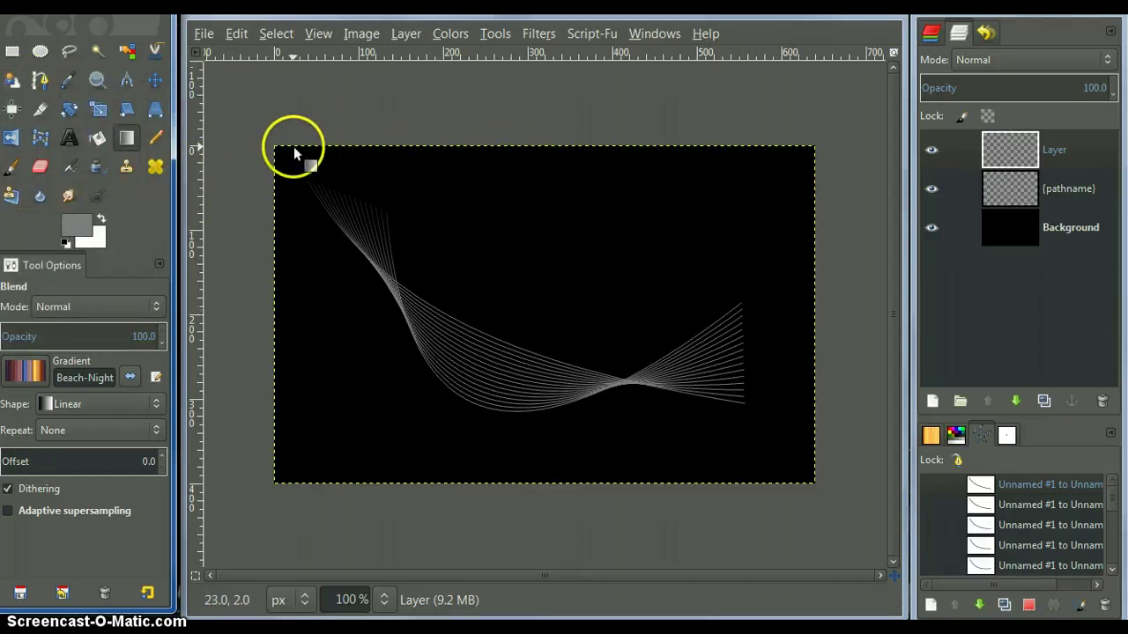
{"action": "left_click_drag", "start_coordinate": [285, 149], "coordinate": [805, 470]}
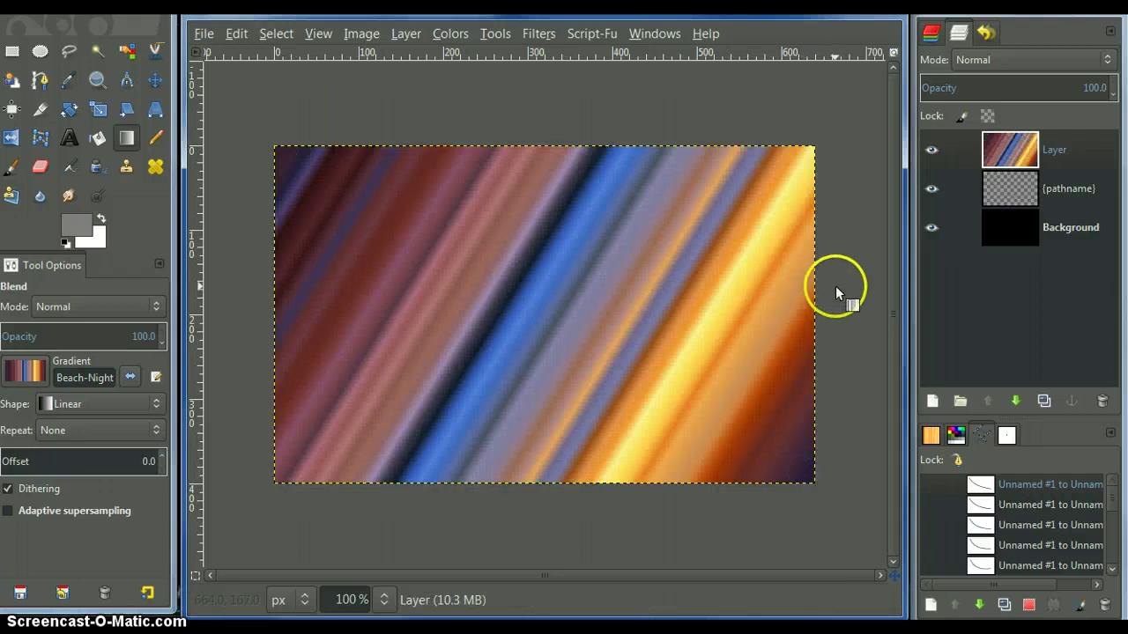
Set the gradient layer's mode to Overlay, then select the {pathname} layer
{"action": "left_click", "coordinate": [1105, 59]}
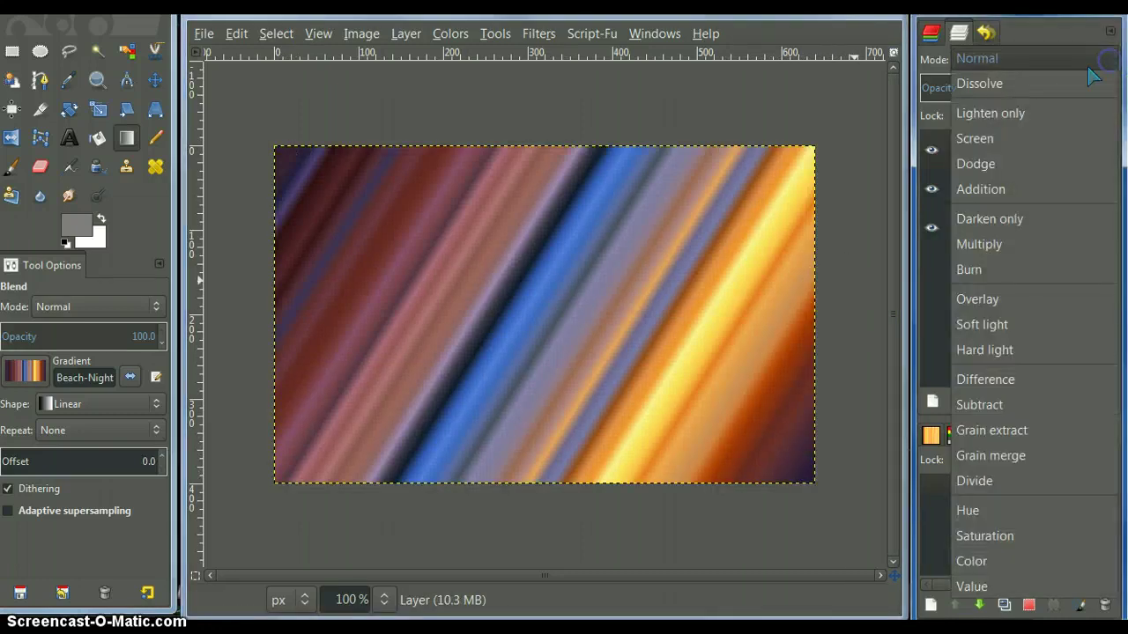
{"action": "left_click", "coordinate": [978, 299]}
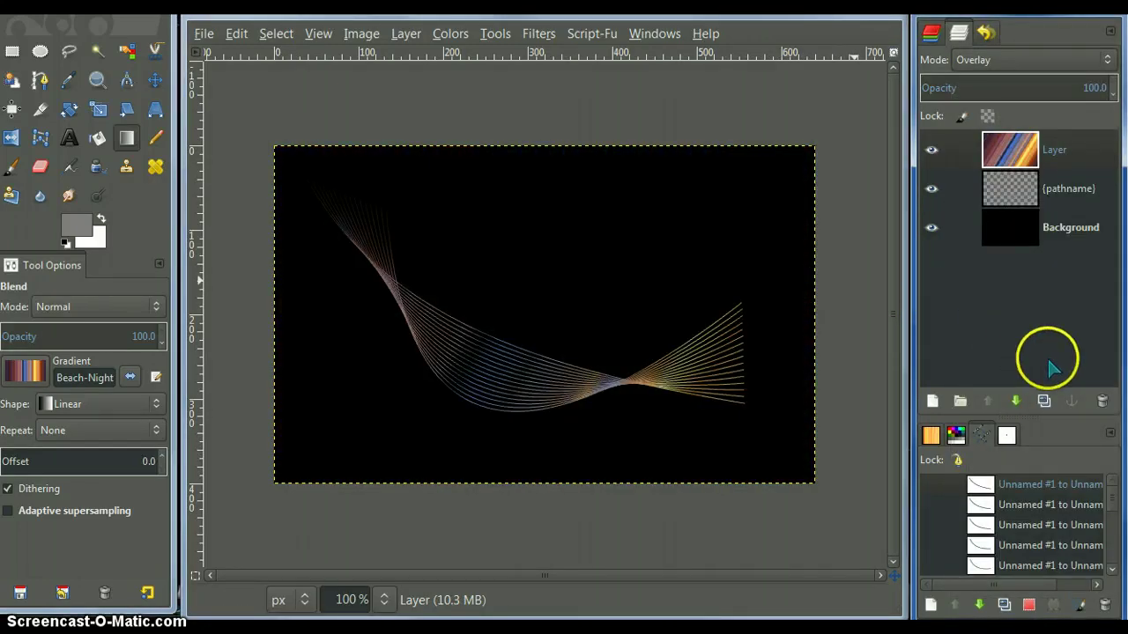
{"action": "left_click", "coordinate": [1015, 199]}
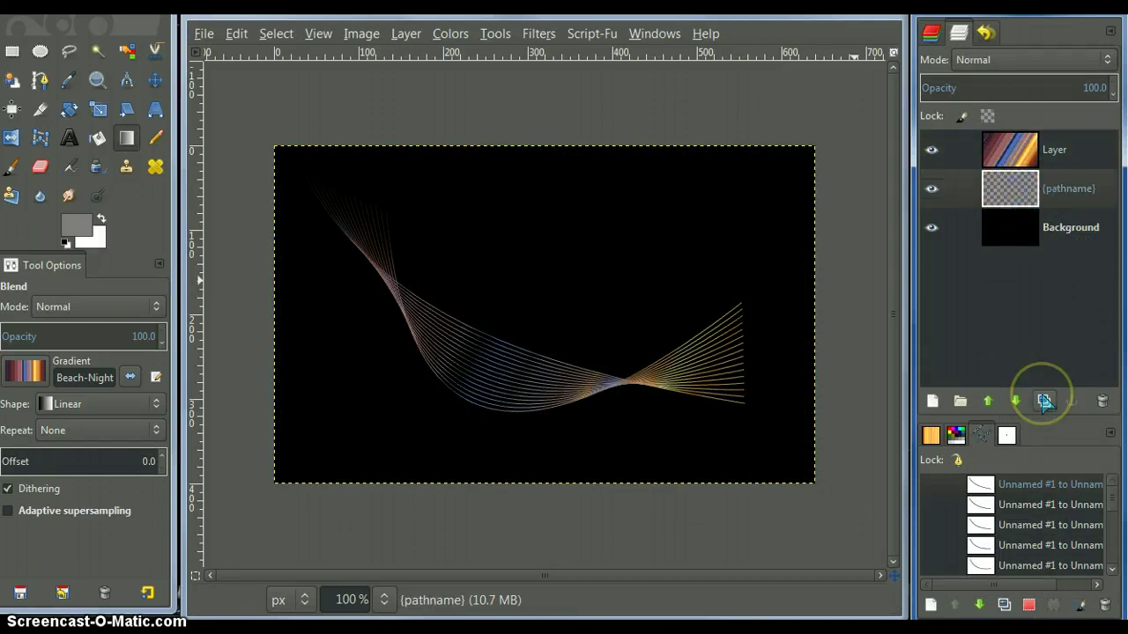
Create a Visible layer from the image, set it to Dodge mode, and hide it
{"action": "right_click", "coordinate": [1017, 154]}
{"action": "left_click", "coordinate": [903, 37]}
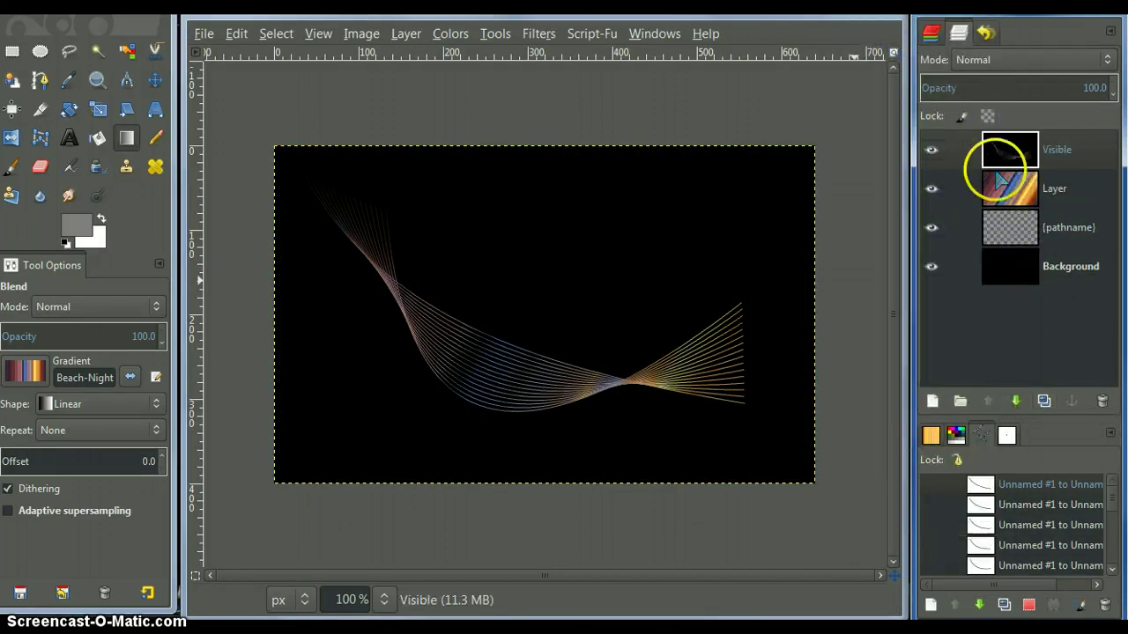
{"action": "left_click", "coordinate": [1020, 166]}
{"action": "left_click", "coordinate": [1108, 60]}
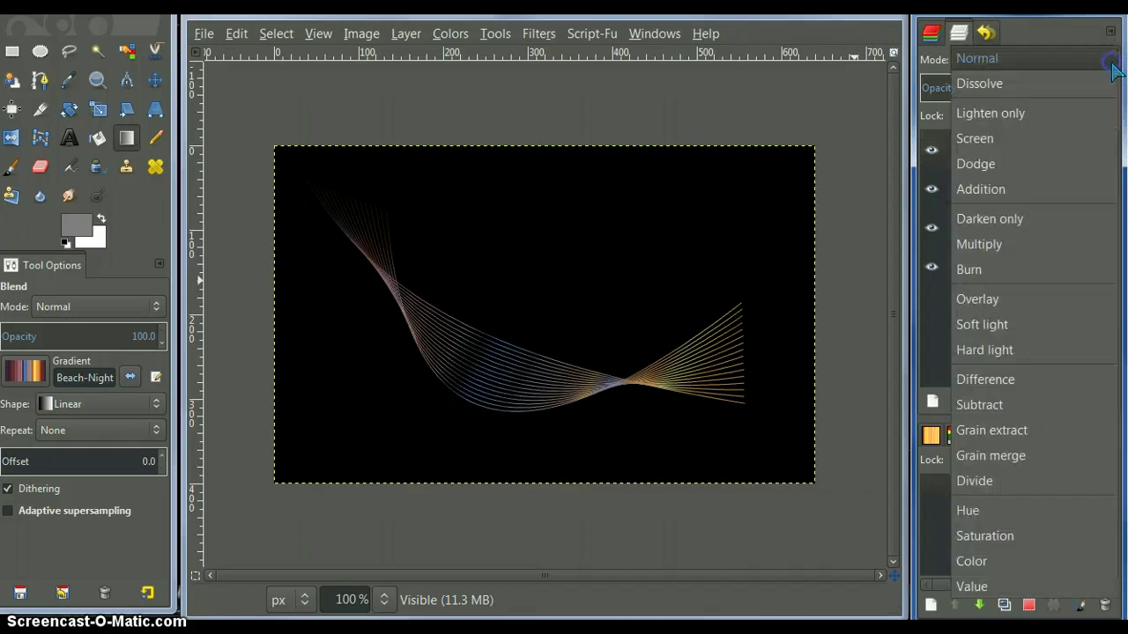
{"action": "left_click", "coordinate": [978, 163]}
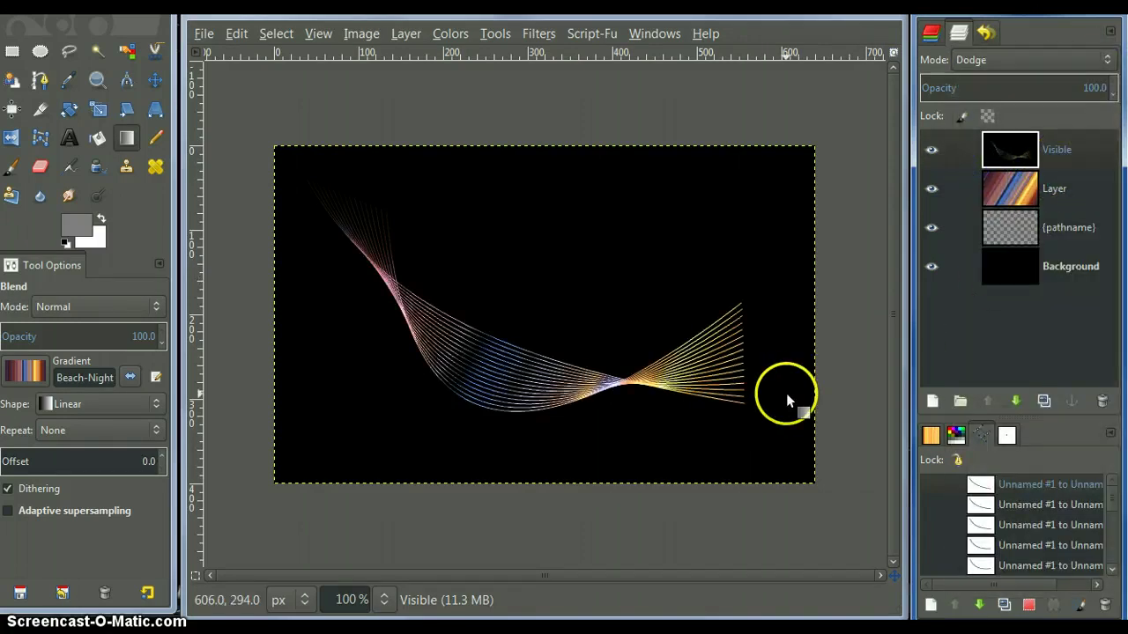
{"action": "left_click", "coordinate": [931, 150]}
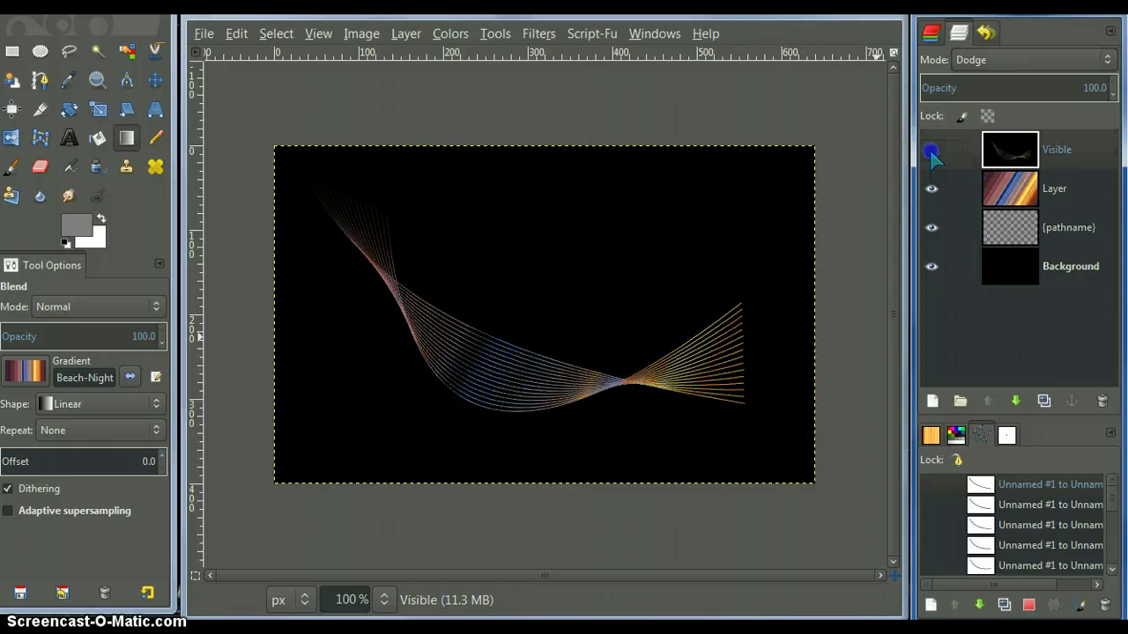
Duplicate both the gradient layer and the {pathname} line layer
{"action": "left_click", "coordinate": [1033, 196]}
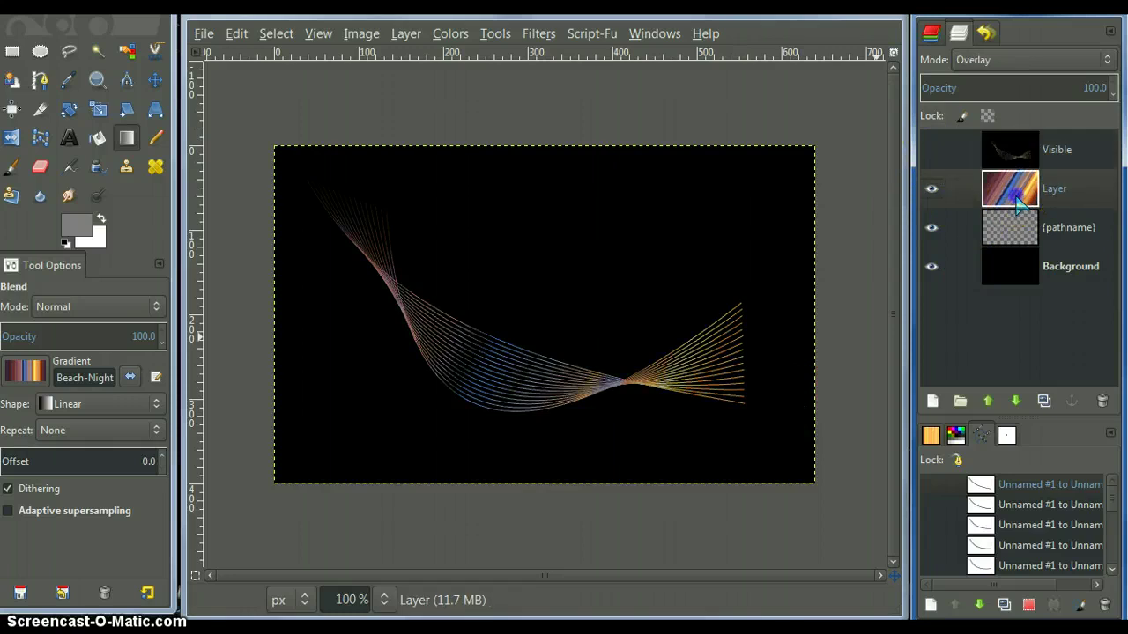
{"action": "left_click", "coordinate": [1043, 400]}
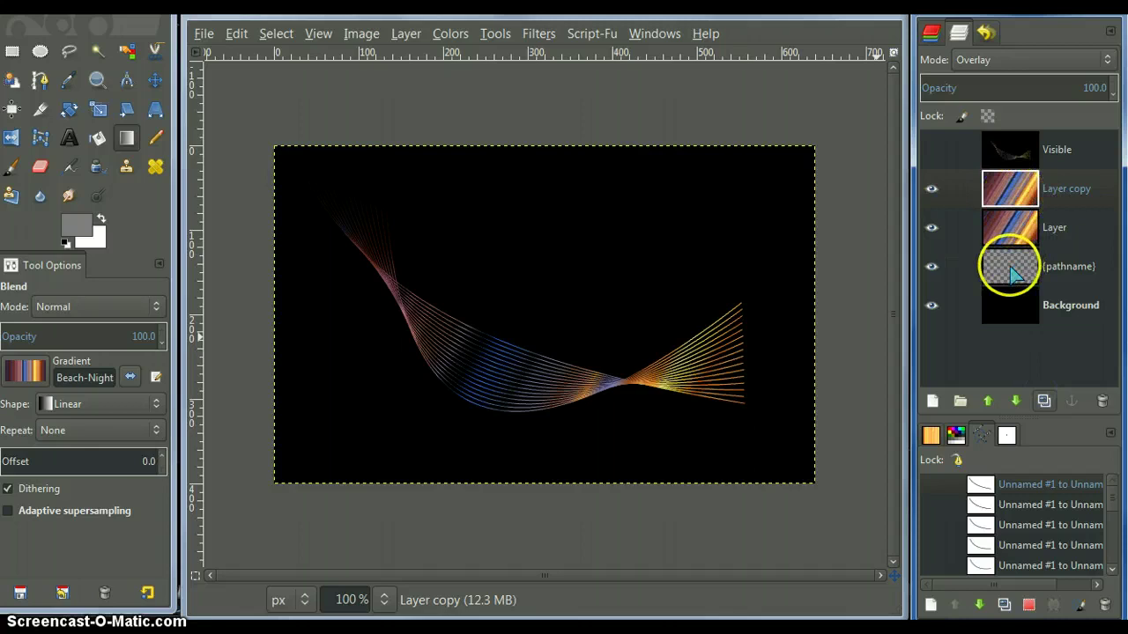
{"action": "left_click", "coordinate": [1008, 268]}
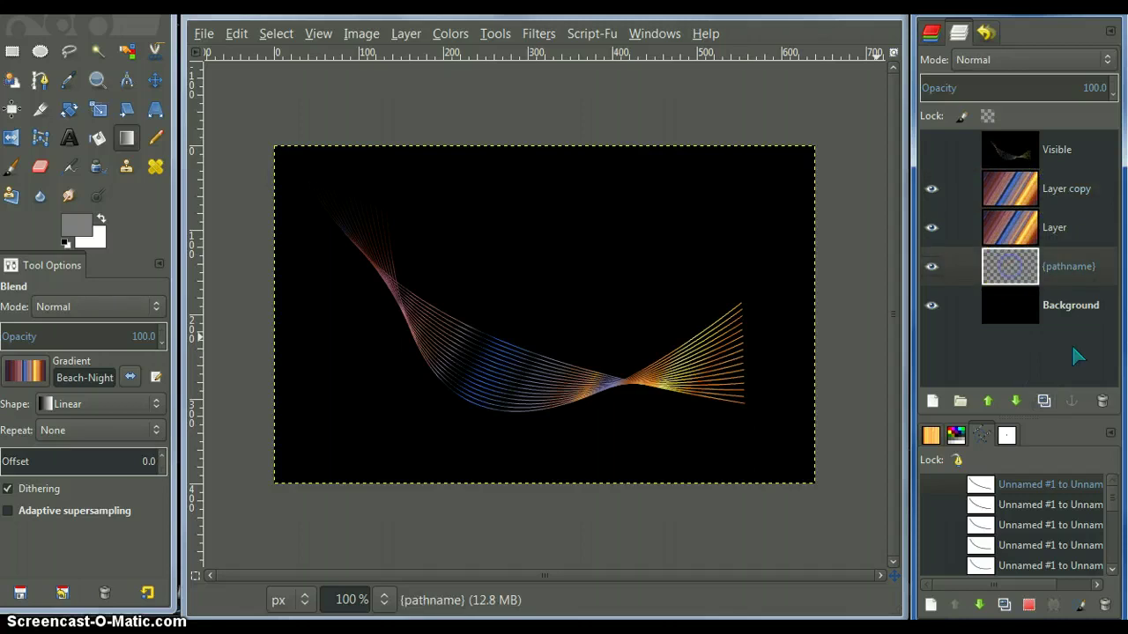
{"action": "left_click", "coordinate": [1043, 401]}
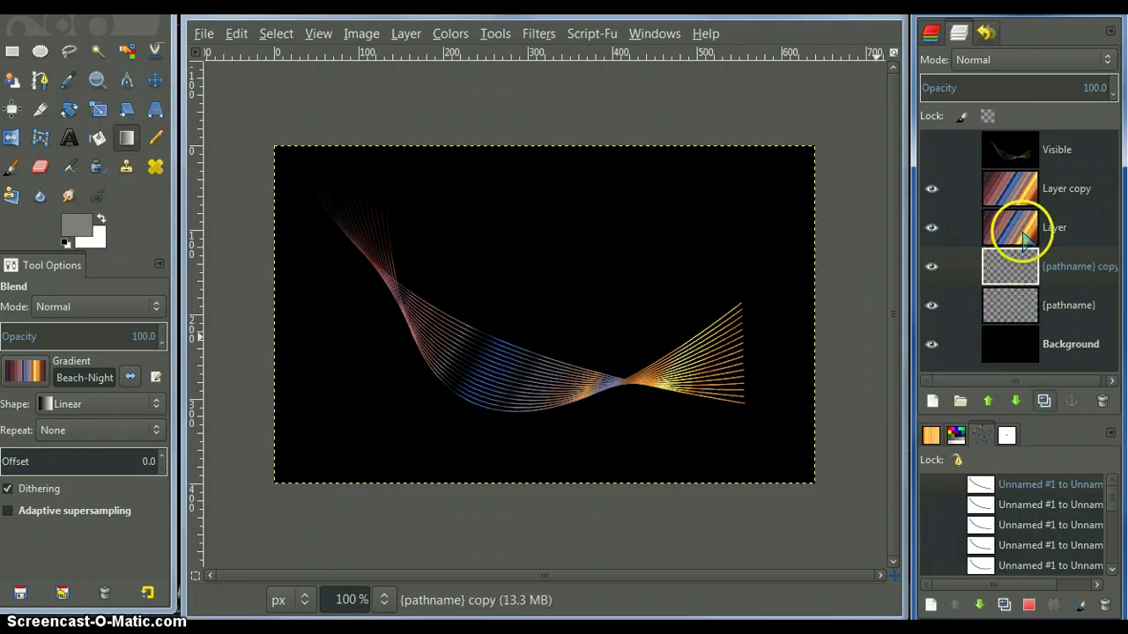
Toggle Layer copy and the {pathname} layer off and back on to compare
{"action": "left_click", "coordinate": [932, 191]}
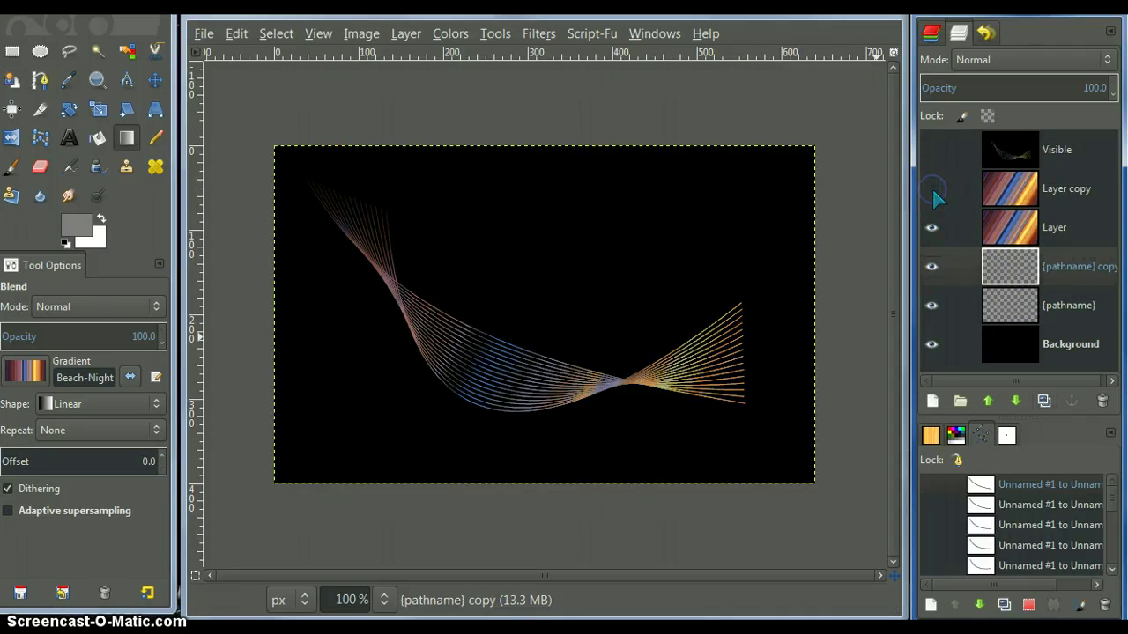
{"action": "left_click", "coordinate": [932, 306]}
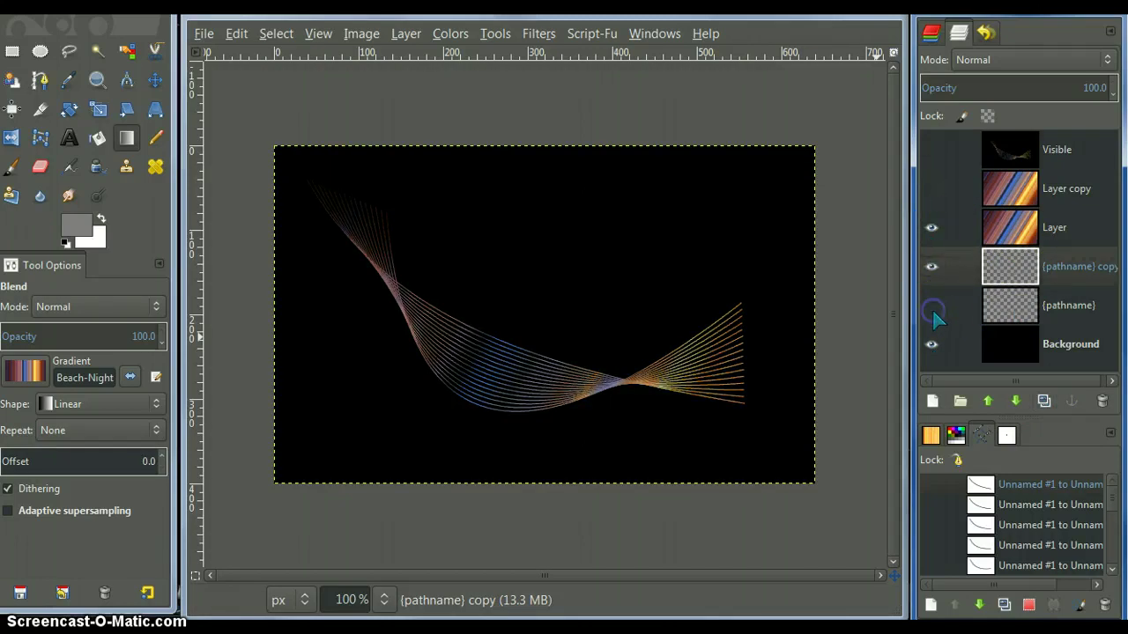
{"action": "left_click", "coordinate": [932, 189]}
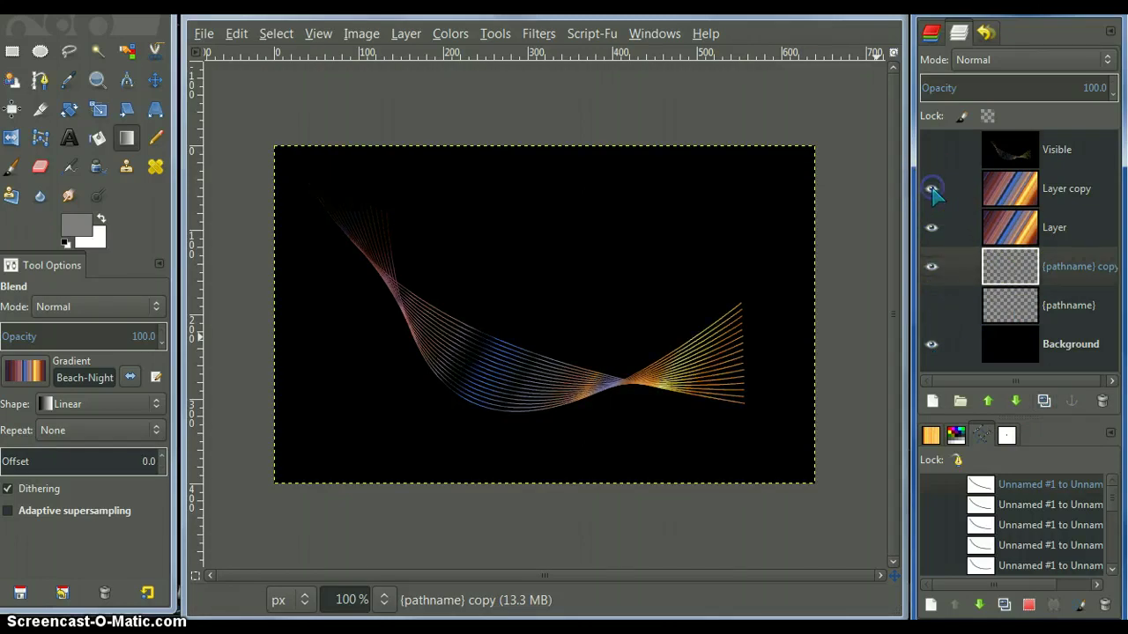
{"action": "left_click", "coordinate": [934, 306]}
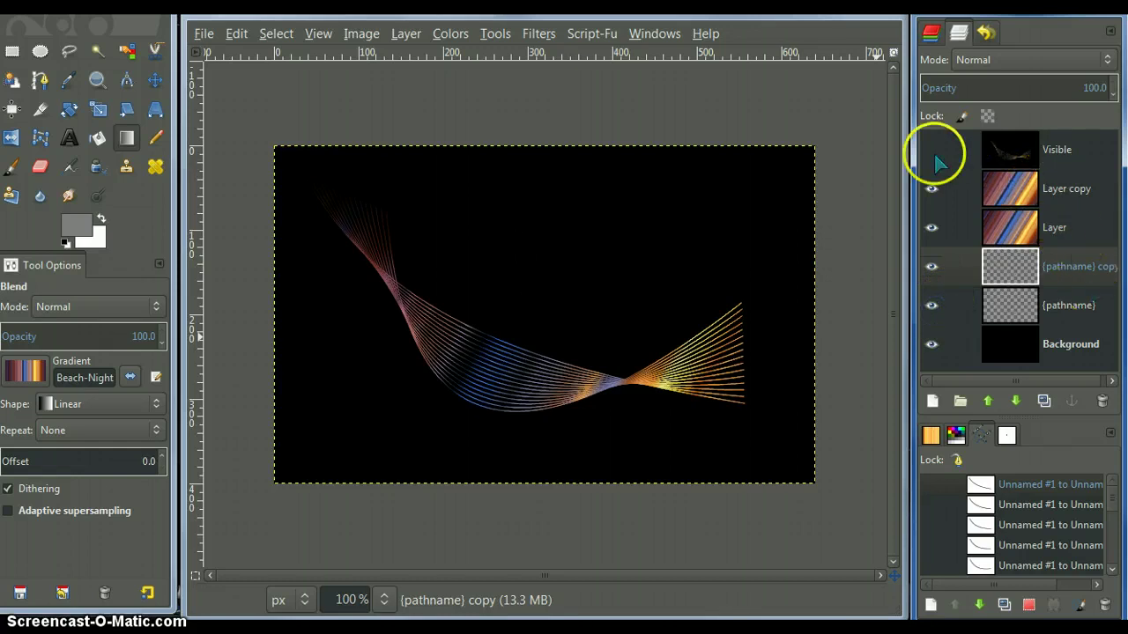